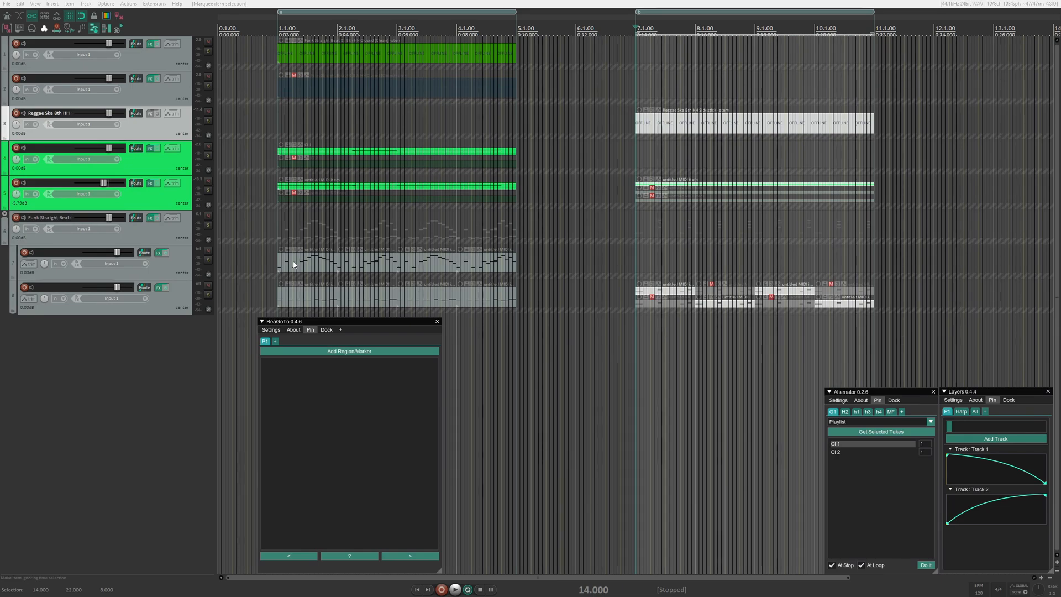
- Select the time range of the first region from 2 to 10 s, followed by that of the second region from 14 s
{"action": "left_click", "coordinate": [334, 23]}
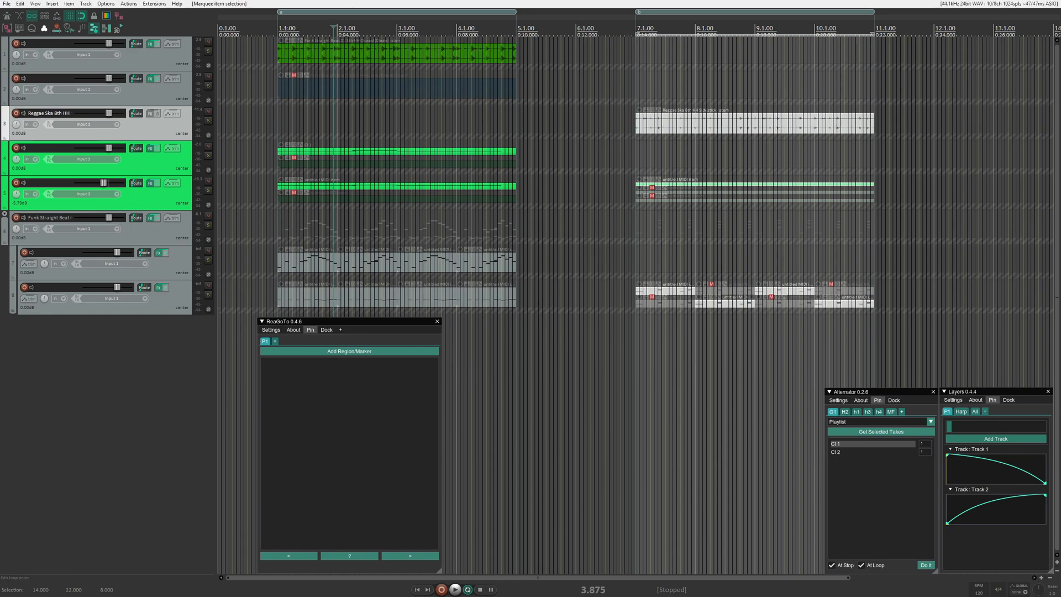
{"action": "left_click_drag", "start_coordinate": [278, 33], "coordinate": [517, 34]}
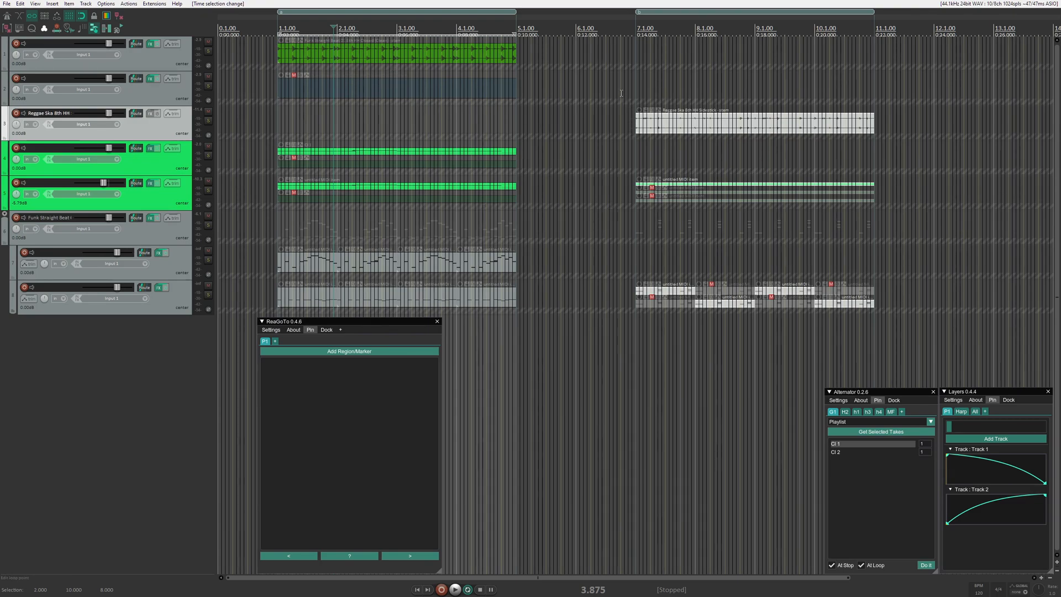
{"action": "left_click_drag", "start_coordinate": [636, 27], "coordinate": [880, 27]}
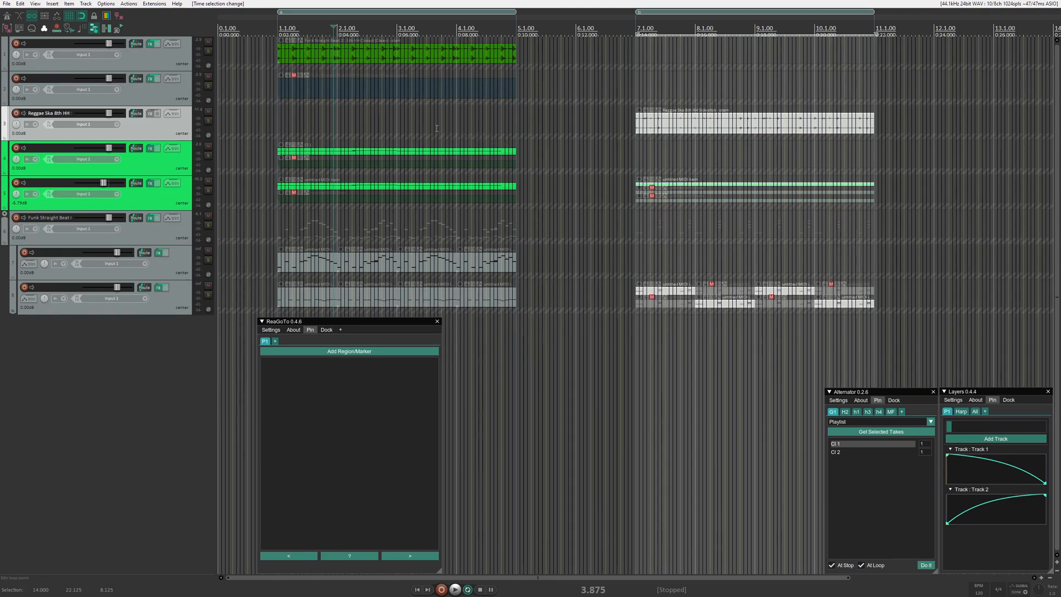
- Insert a marker at 3.250 s, move it along the ruler and remove it
{"action": "left_click", "coordinate": [314, 26]}
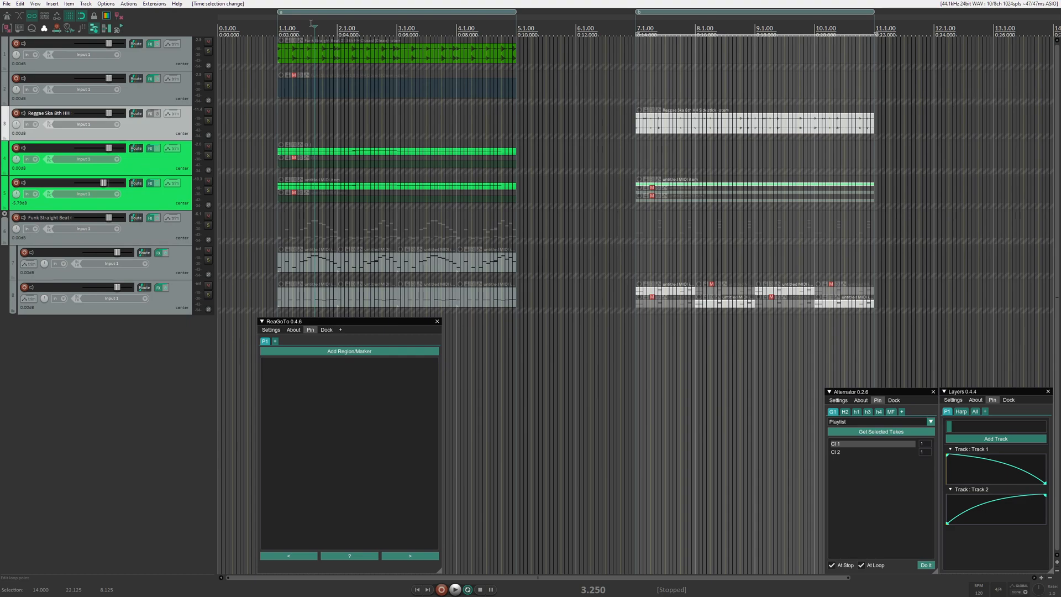
{"action": "key", "text": "m"}
{"action": "left_click_drag", "start_coordinate": [317, 19], "coordinate": [445, 27]}
{"action": "left_click", "coordinate": [442, 19], "text": "alt"}
- Add a second playlist in ReaGoTo and delete it
{"action": "left_click", "coordinate": [333, 352]}
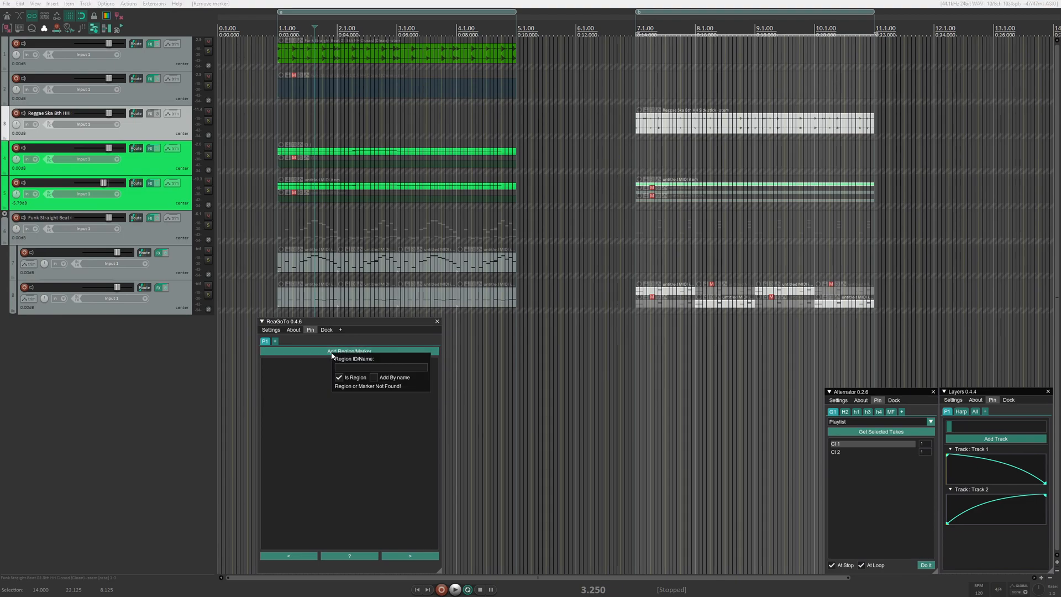
{"action": "left_click", "coordinate": [314, 365]}
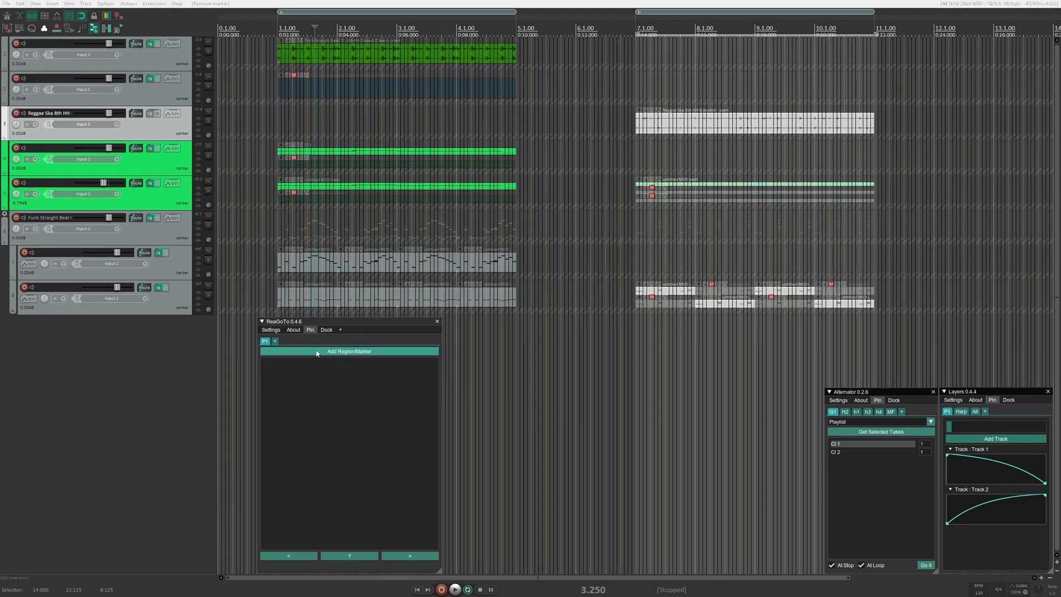
{"action": "left_click", "coordinate": [275, 341]}
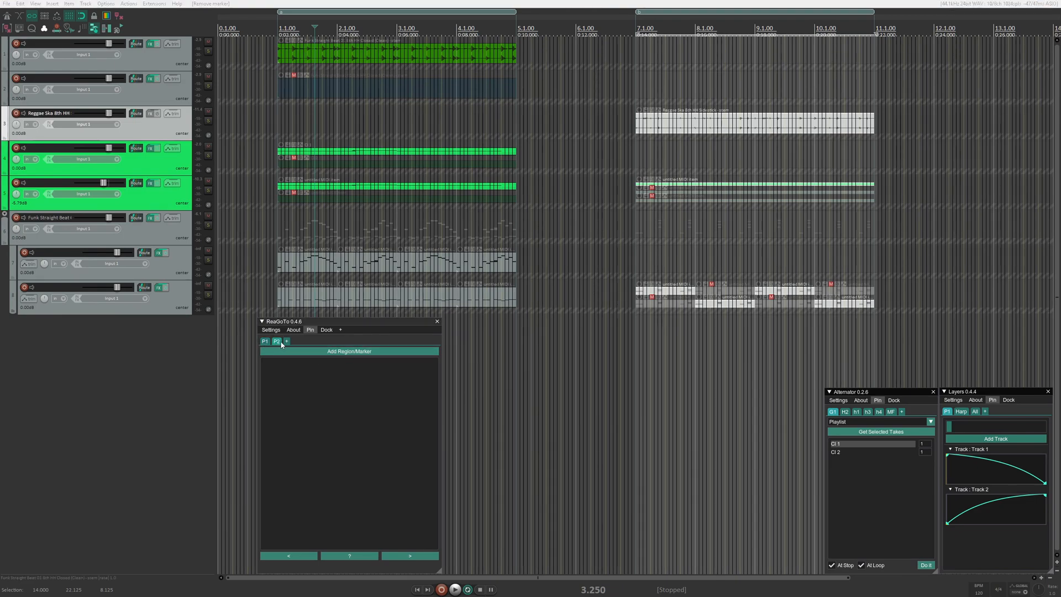
{"action": "right_click", "coordinate": [280, 343]}
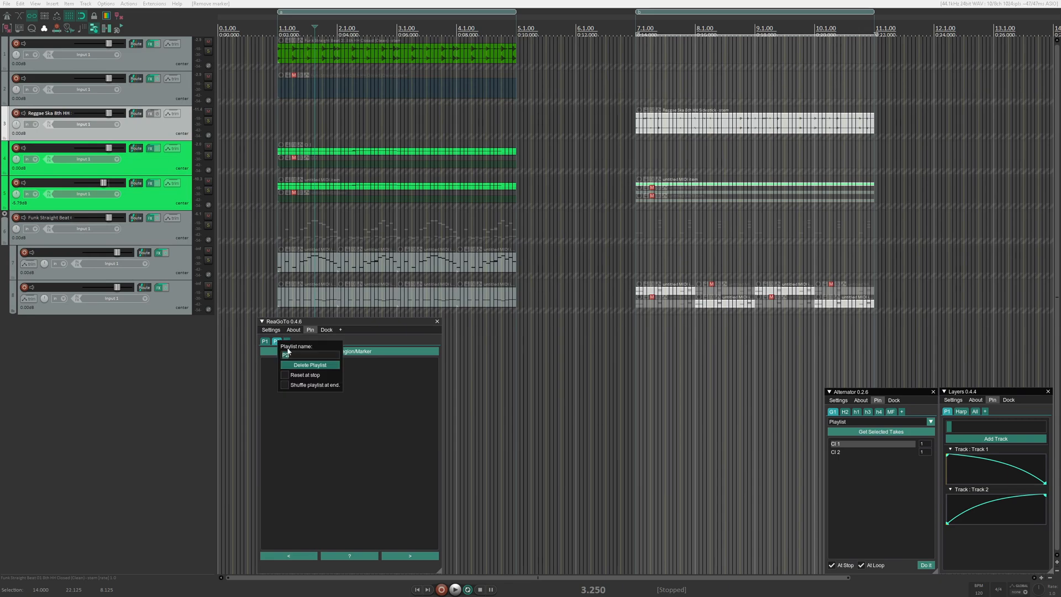
{"action": "left_click", "coordinate": [289, 364]}
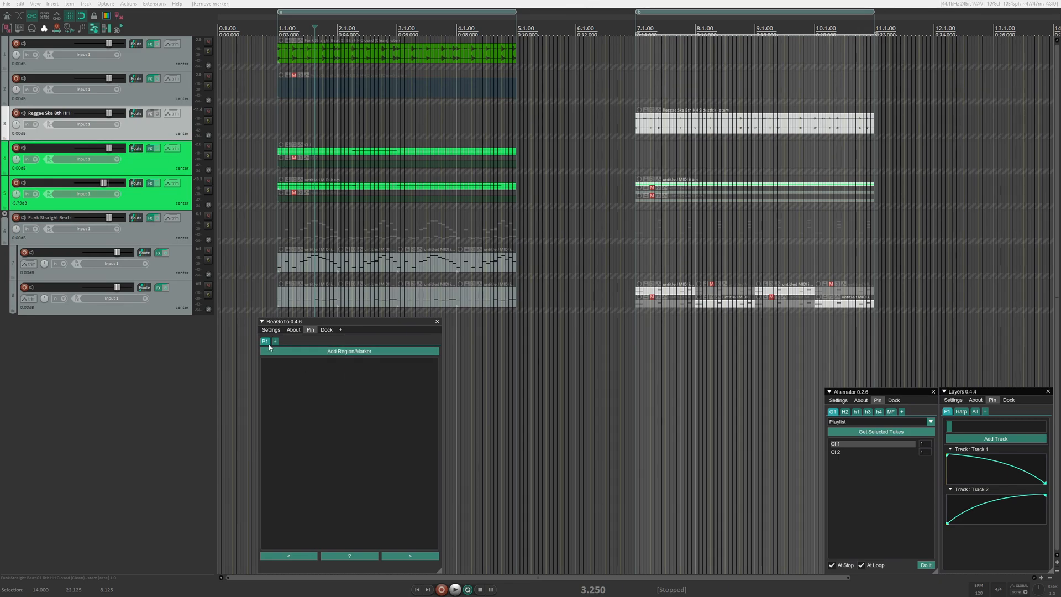
- Add regions a and b by name to playlist P1 in ReaGoTo
{"action": "left_click", "coordinate": [281, 353]}
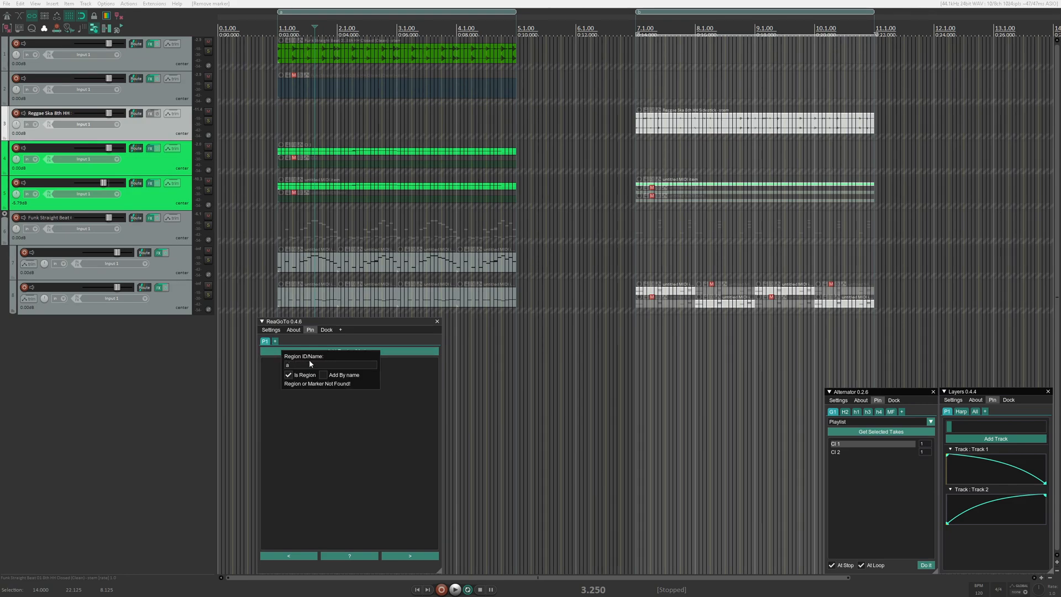
{"action": "left_click", "coordinate": [324, 374]}
{"action": "left_click", "coordinate": [318, 399]}
{"action": "left_click", "coordinate": [318, 356]}
{"action": "left_click", "coordinate": [359, 379]}
{"action": "left_click", "coordinate": [348, 404]}
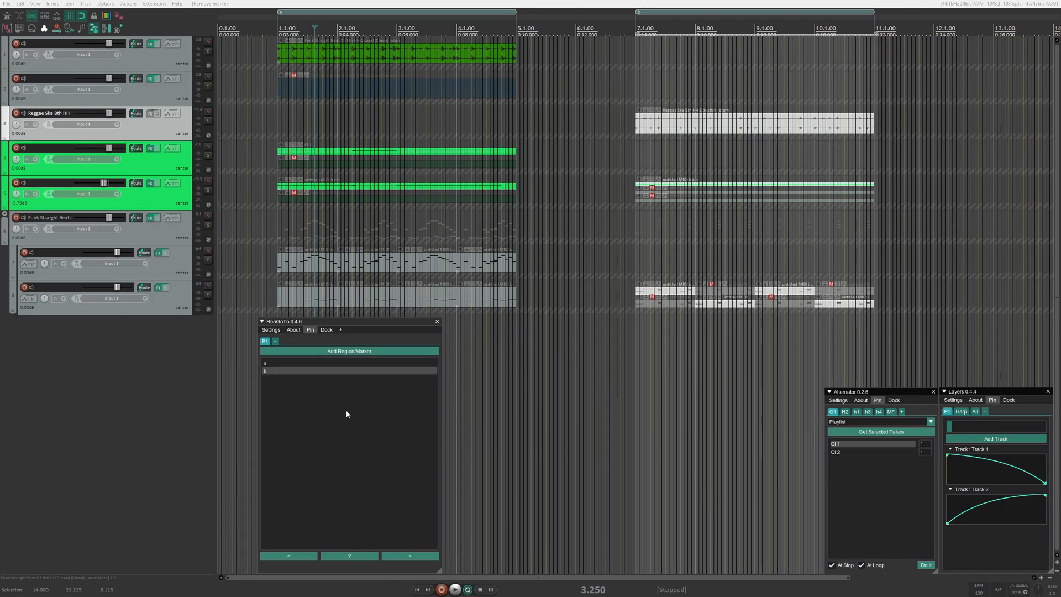
- Jump back and forth between regions a and b by choosing them in the playlist
{"action": "left_click", "coordinate": [286, 365]}
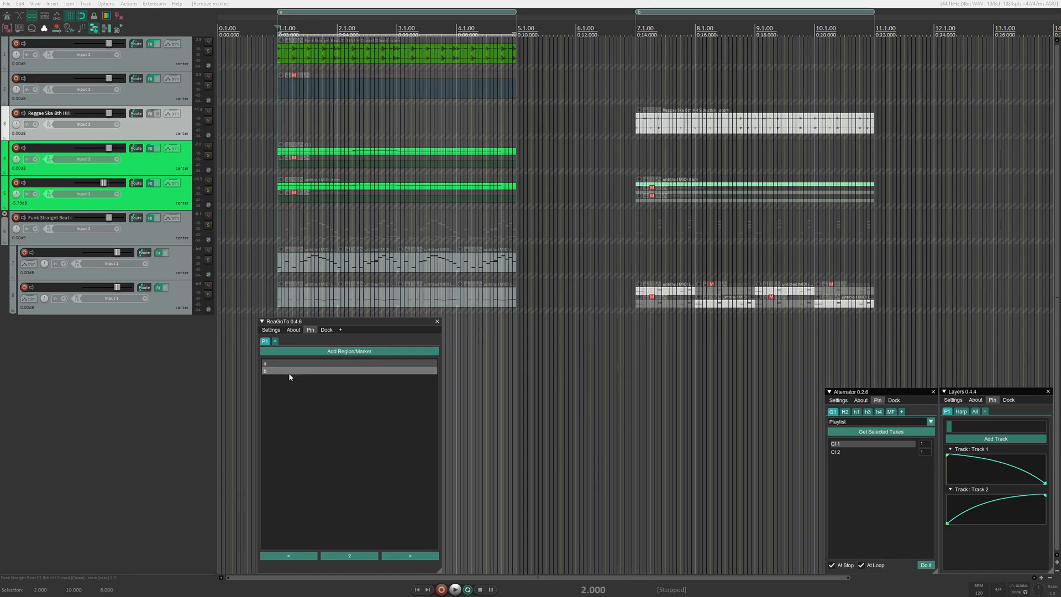
{"action": "left_click", "coordinate": [288, 372]}
{"action": "left_click", "coordinate": [286, 365]}
{"action": "left_click", "coordinate": [288, 372]}
{"action": "left_click", "coordinate": [288, 364]}
- Test the playlist's next, random and previous jumps, finishing on region a
{"action": "left_click", "coordinate": [411, 557]}
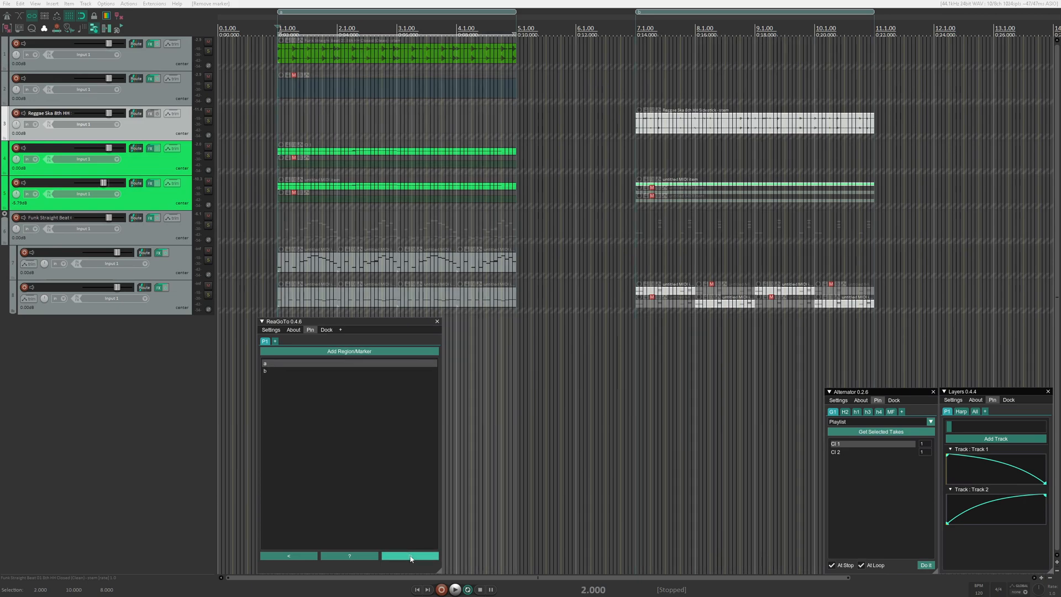
{"action": "left_click", "coordinate": [357, 556]}
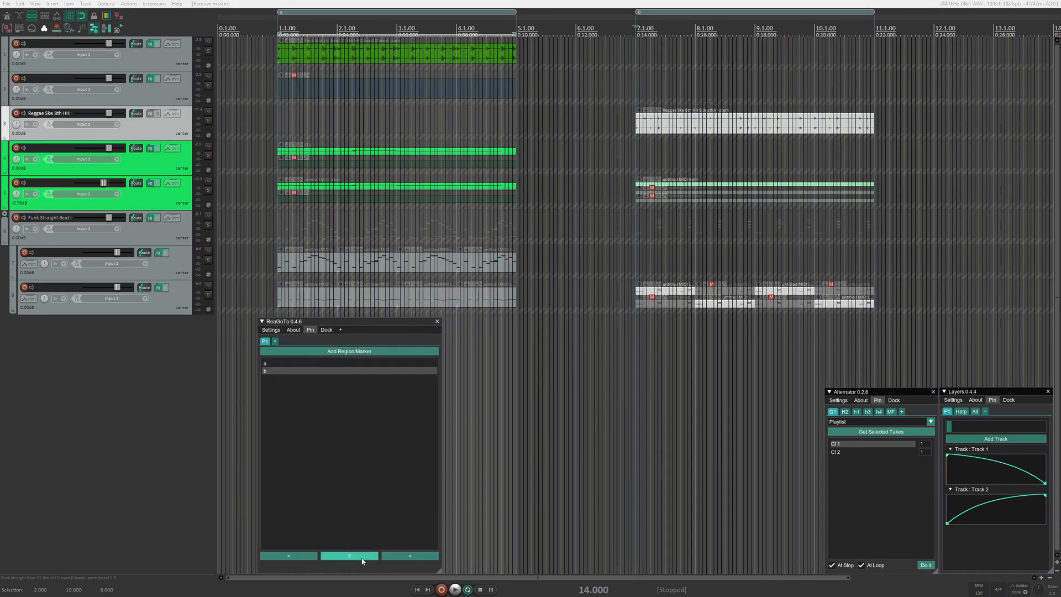
{"action": "left_click", "coordinate": [302, 557]}
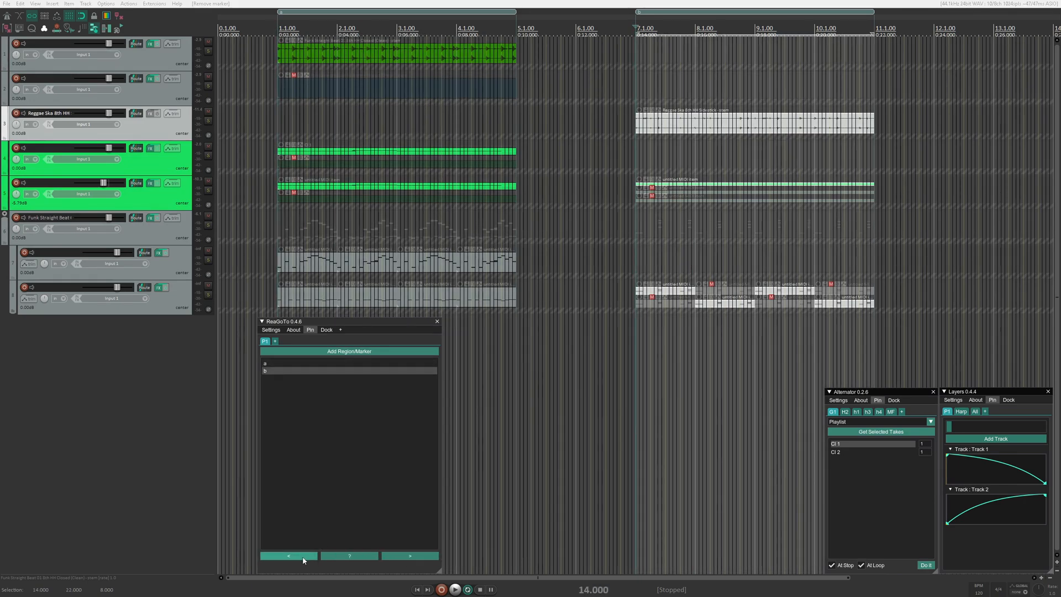
{"action": "left_click", "coordinate": [304, 558]}
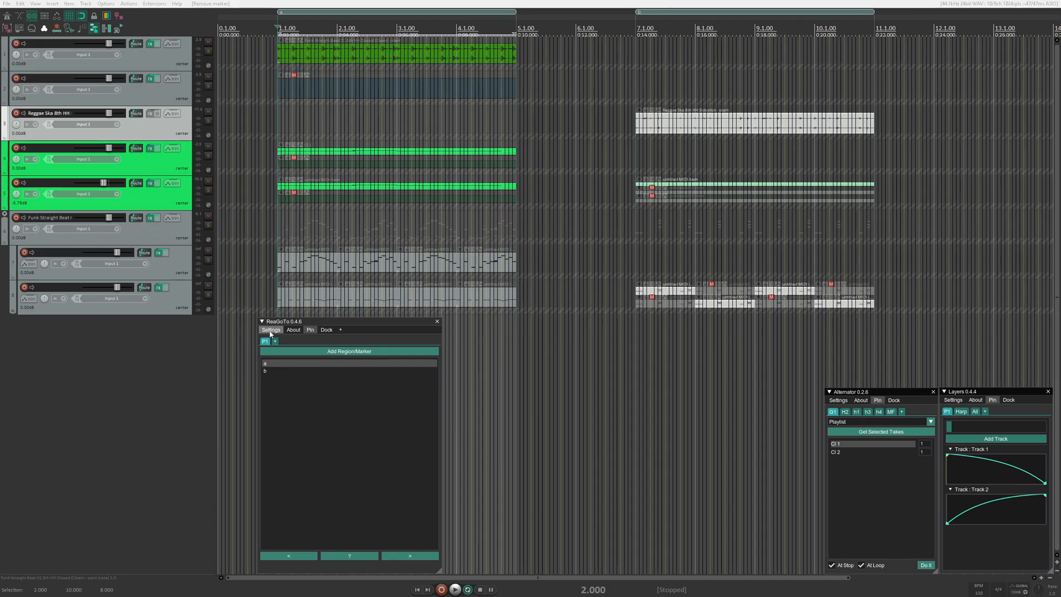
- Trigger a jump from region a to the next playlist region during playback, and stop the project
{"action": "left_click", "coordinate": [401, 559]}
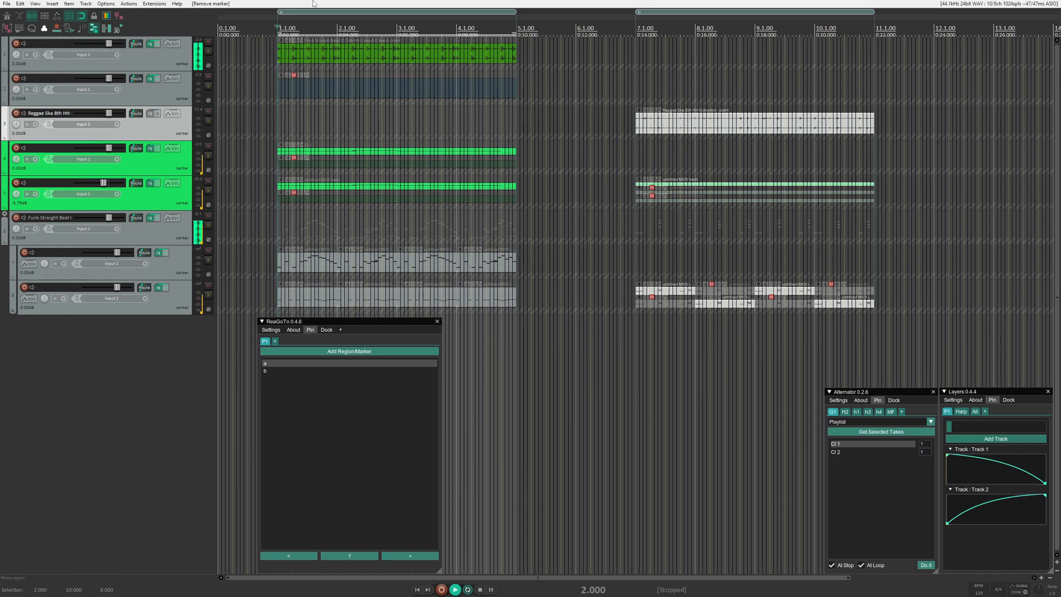
{"action": "left_click", "coordinate": [414, 561]}
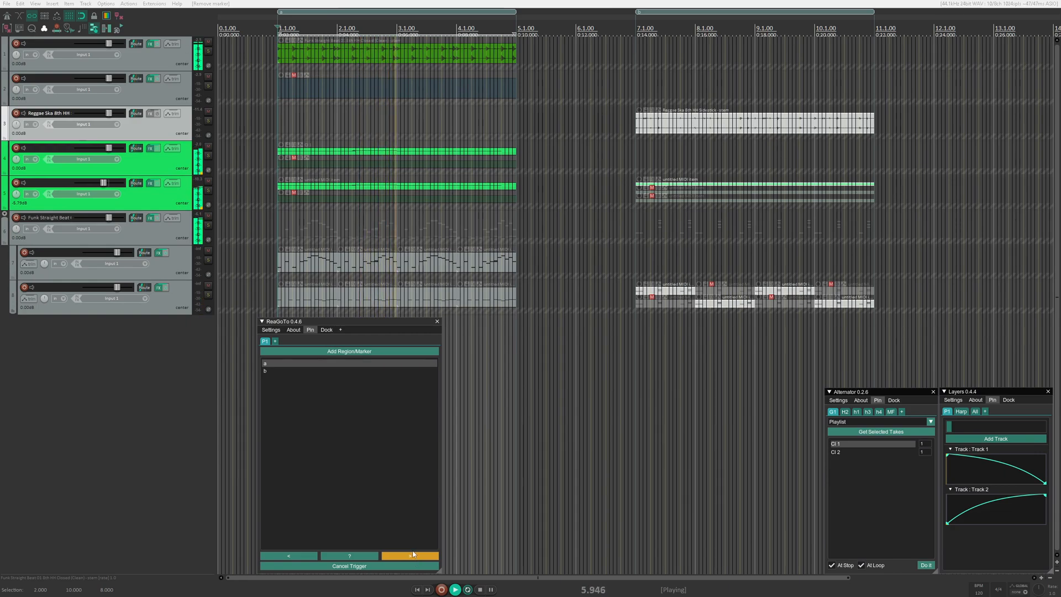
{"action": "left_click", "coordinate": [453, 2]}
{"action": "key", "text": "space"}
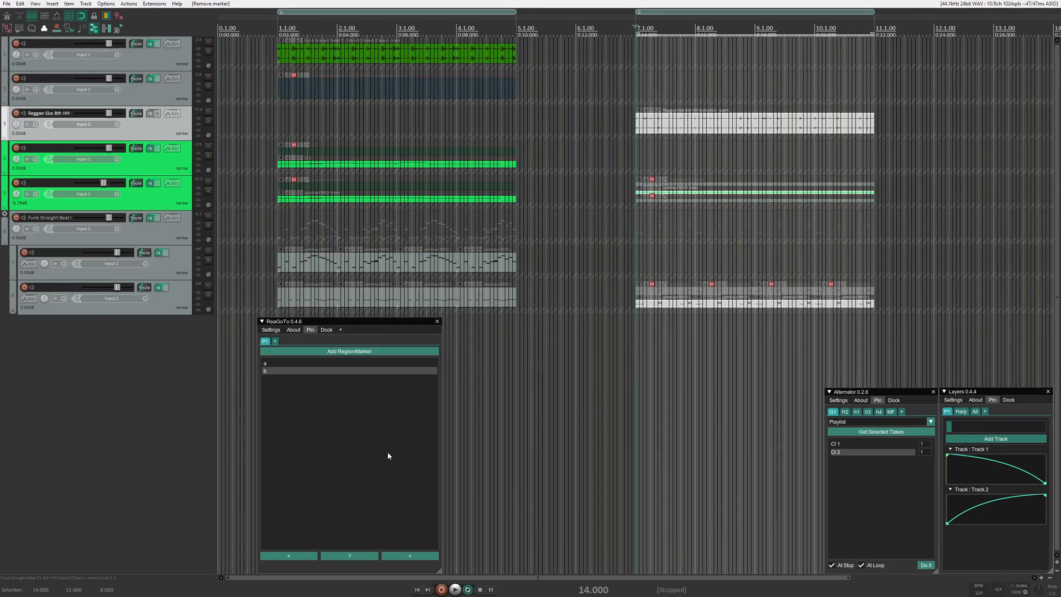
- Go to region a from the playlist and place the edit cursor at 14.125 s, near the start of region b
{"action": "left_click", "coordinate": [345, 29]}
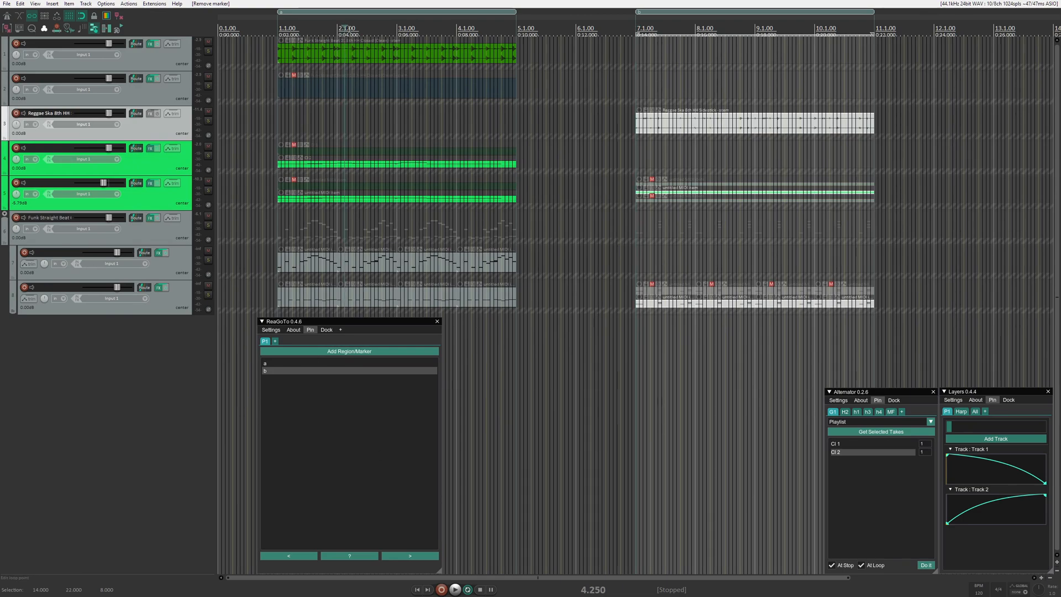
{"action": "left_click", "coordinate": [332, 364]}
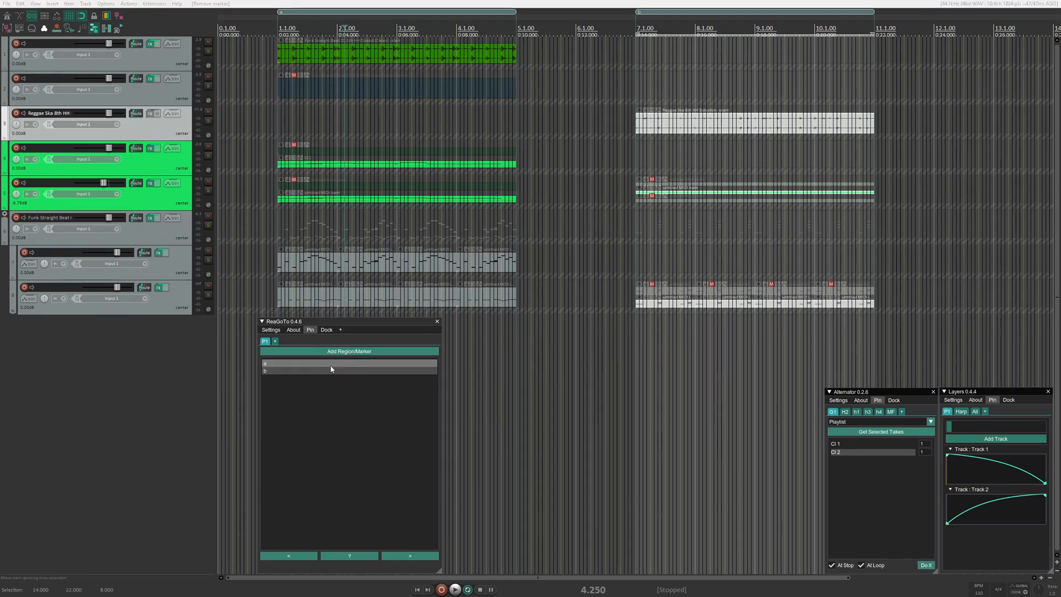
{"action": "left_click", "coordinate": [344, 29]}
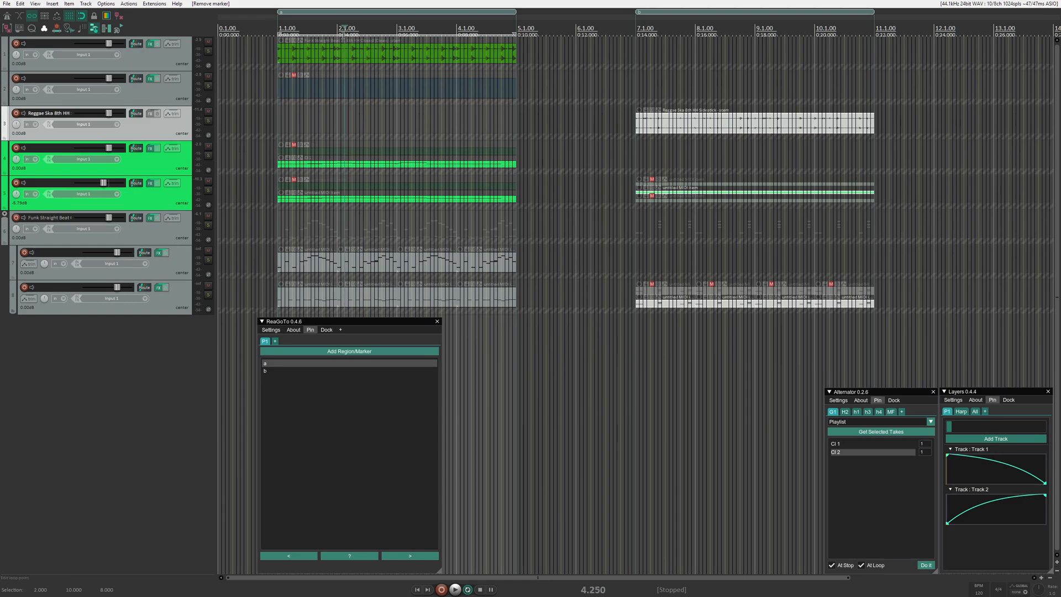
{"action": "left_click_drag", "start_coordinate": [346, 26], "coordinate": [396, 27]}
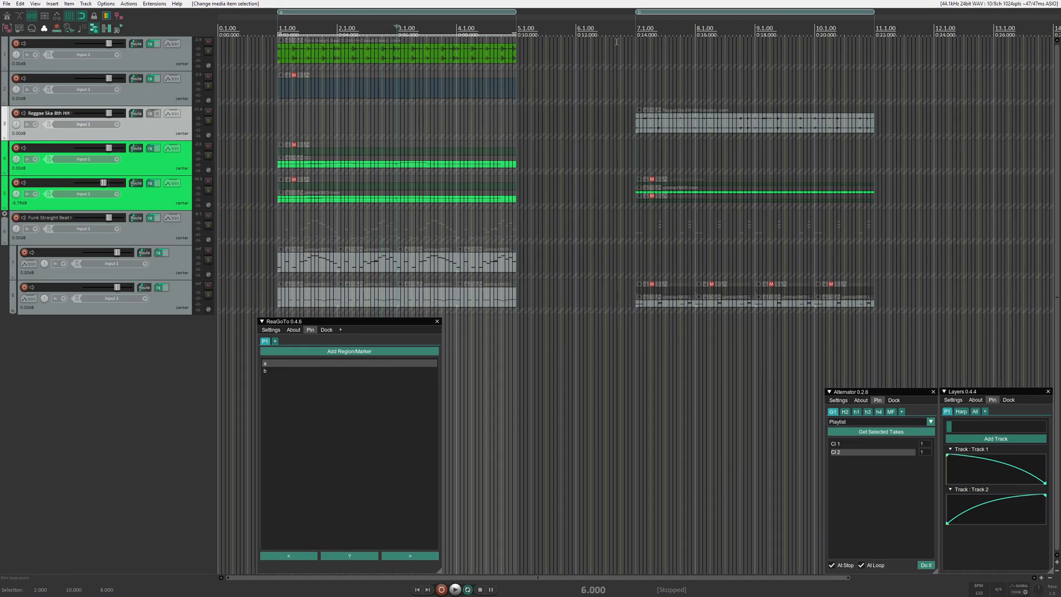
{"action": "left_click", "coordinate": [638, 28]}
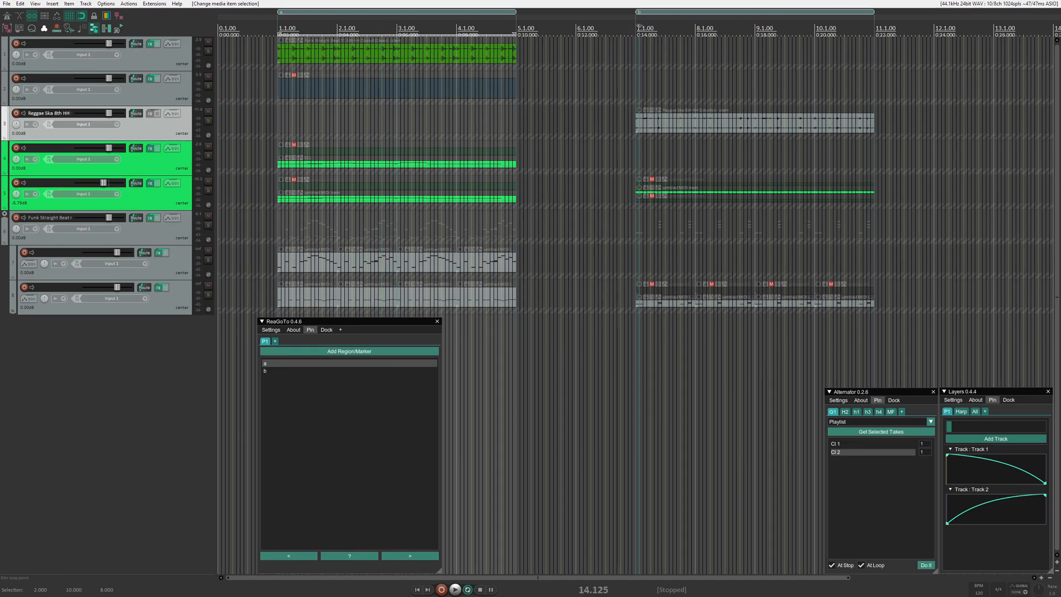
- Open the Goto Project Settings in ReaGoTo
{"action": "left_click", "coordinate": [276, 331]}
{"action": "mouse_move", "coordinate": [283, 342]}
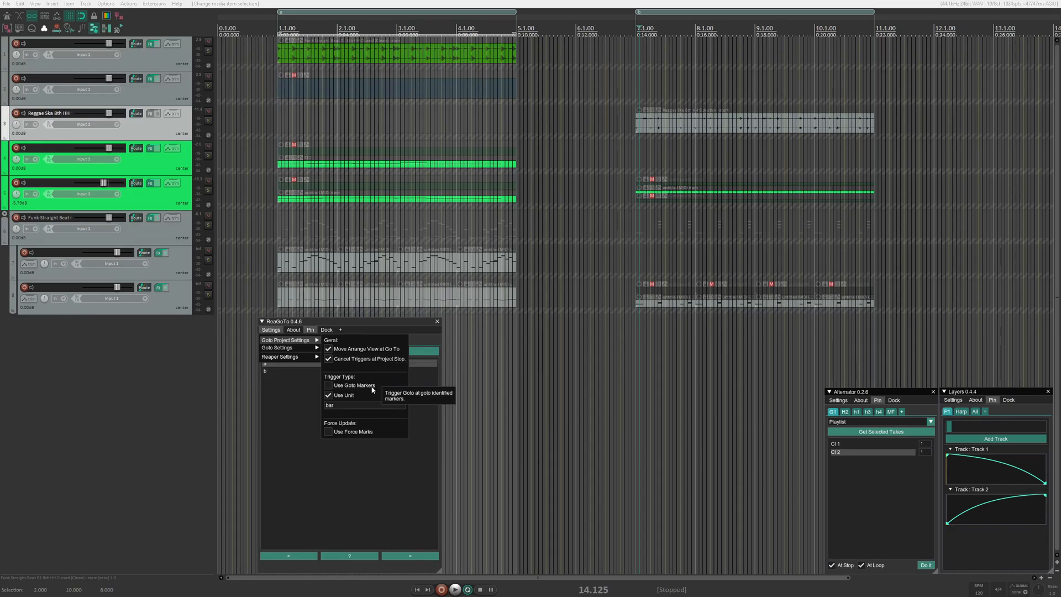
- Try goto-marker triggering together with the unit trigger, and turn the goto markers back off
{"action": "left_click", "coordinate": [356, 387]}
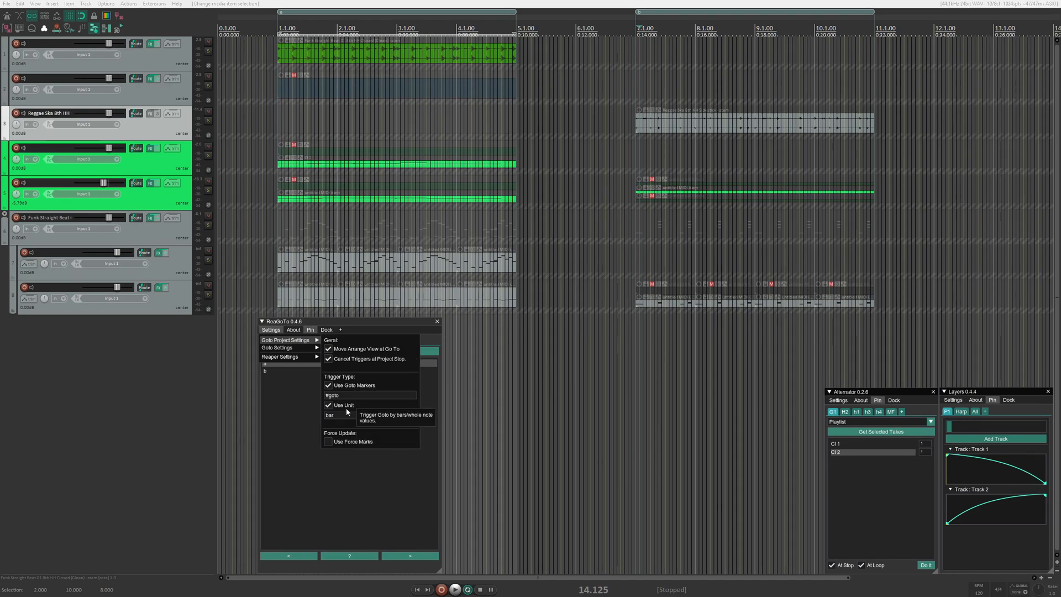
{"action": "left_click", "coordinate": [348, 407]}
{"action": "left_click", "coordinate": [349, 407]}
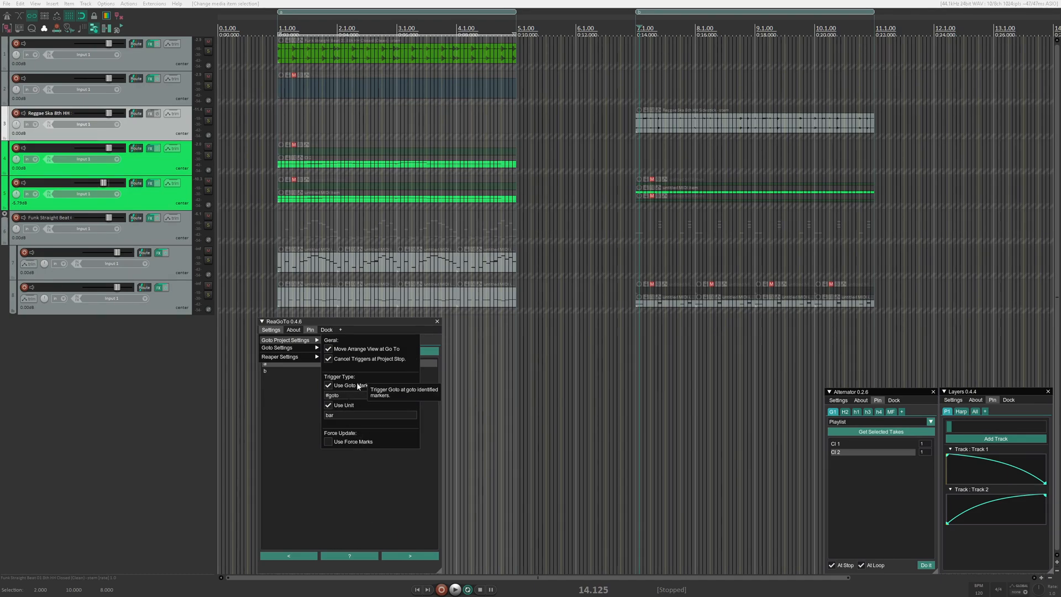
{"action": "left_click", "coordinate": [357, 386]}
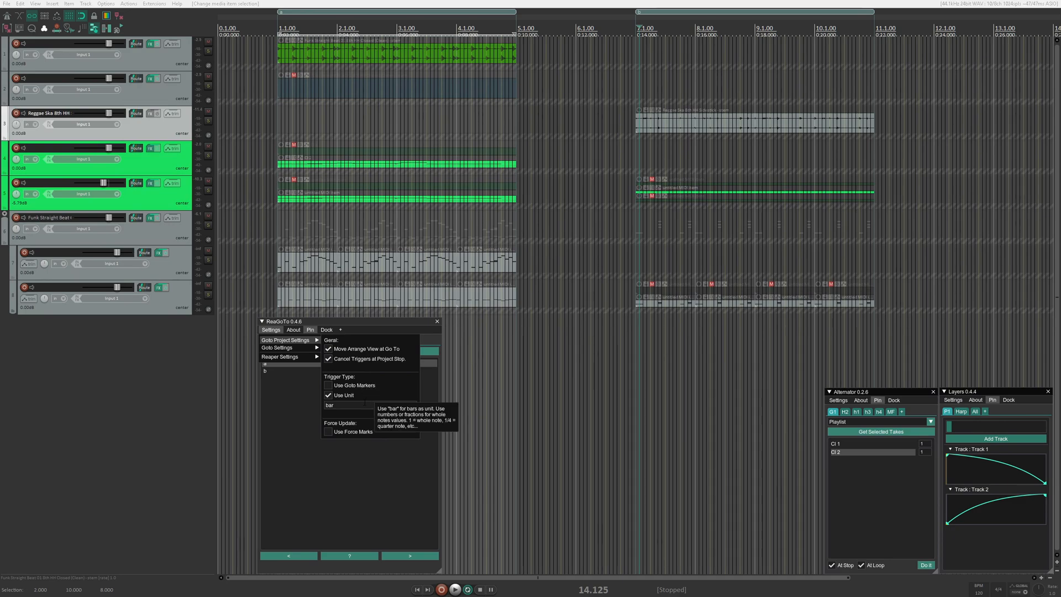
- Try 1/4 and 1/8 as the trigger unit, and restore the unit to bar
{"action": "left_click", "coordinate": [362, 405]}
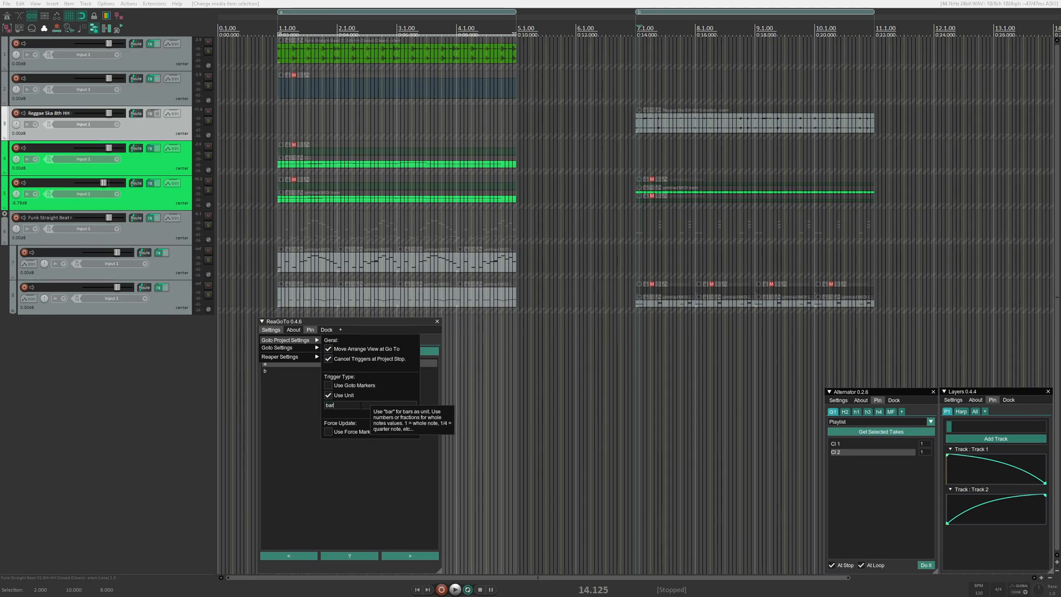
{"action": "left_click_drag", "start_coordinate": [361, 406], "coordinate": [294, 401]}
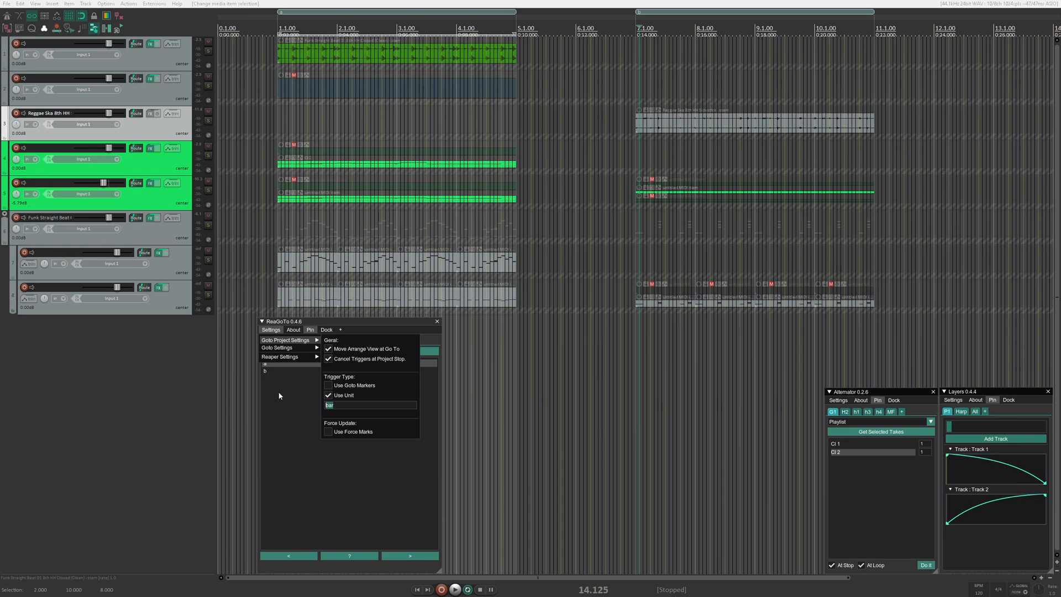
{"action": "type", "text": "1/4"}
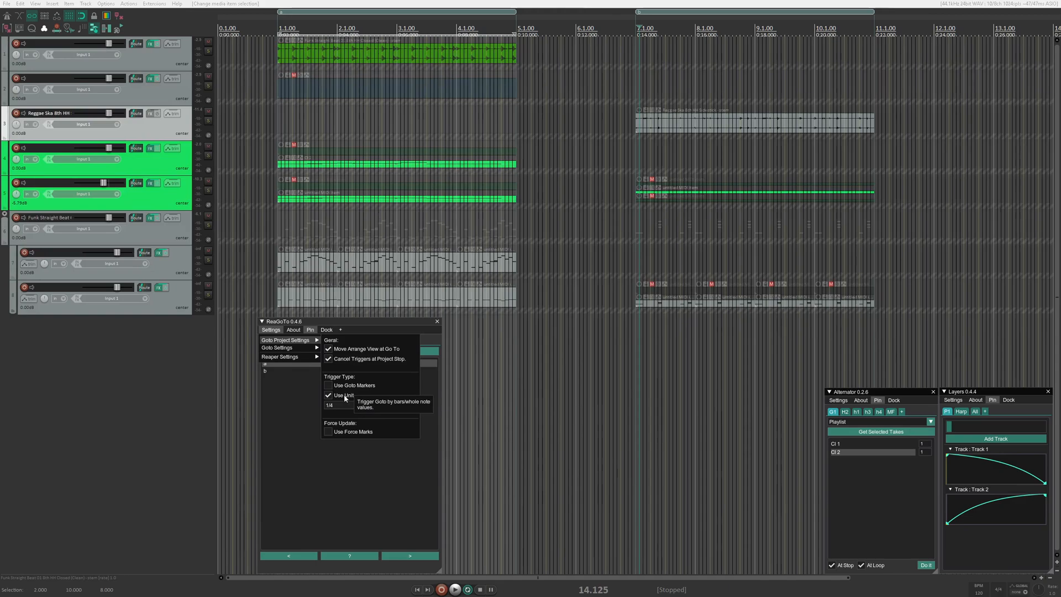
{"action": "key", "text": "BackSpace"}
{"action": "type", "text": "8"}
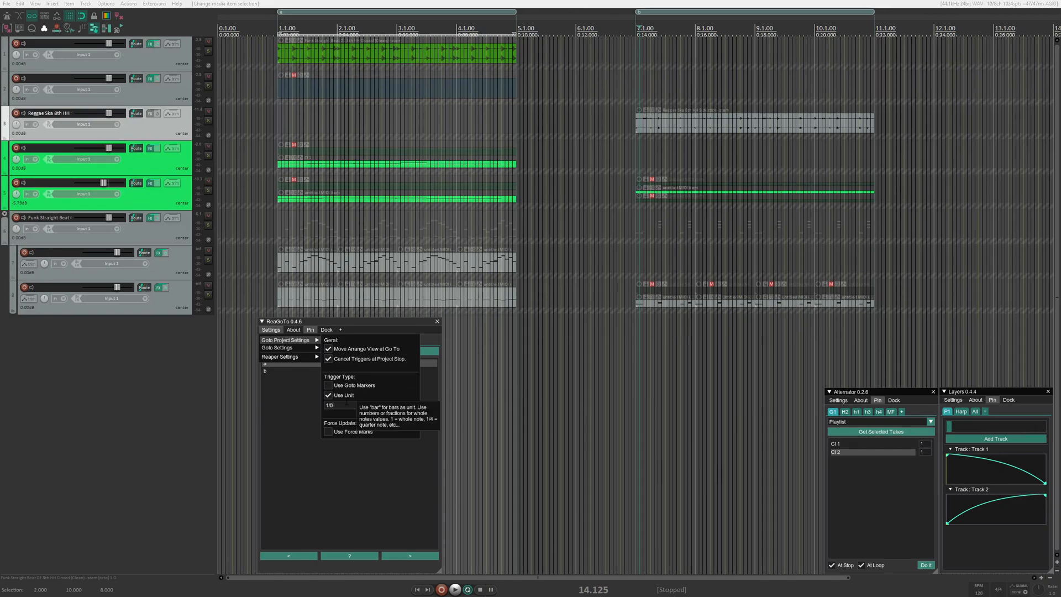
{"action": "key", "text": "BackSpace"}
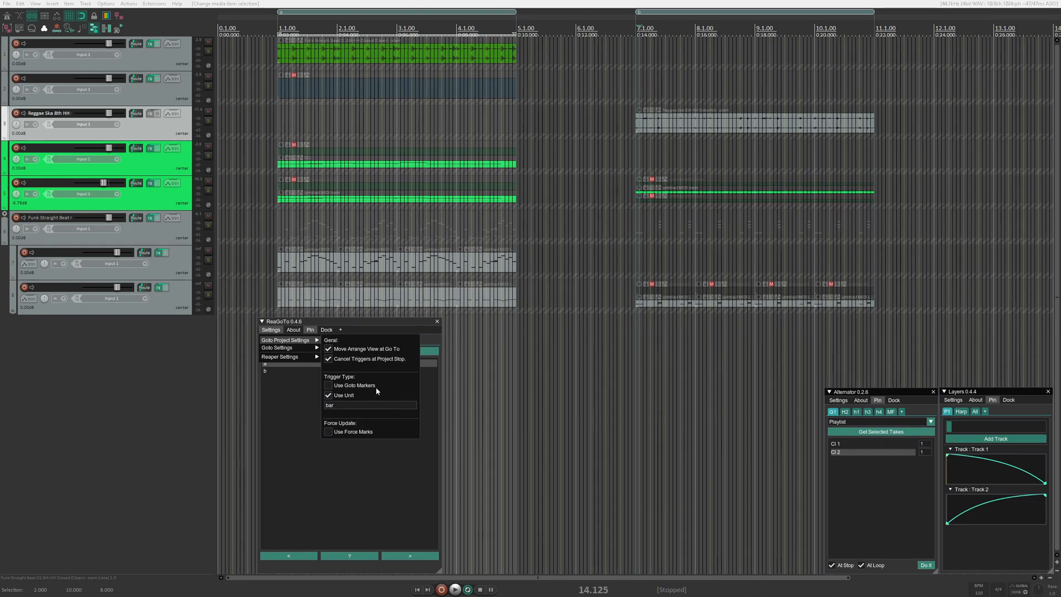
- Make goto markers the only trigger type by enabling Use Goto Markers and disabling Use Unit
{"action": "left_click", "coordinate": [329, 385]}
{"action": "left_click", "coordinate": [328, 405]}
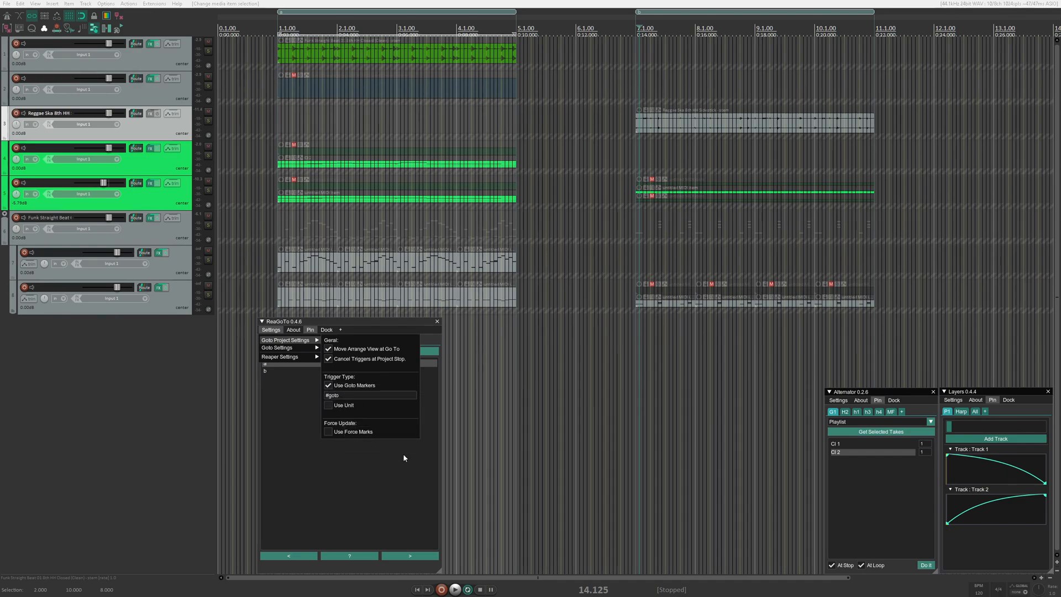
{"action": "left_click", "coordinate": [403, 466]}
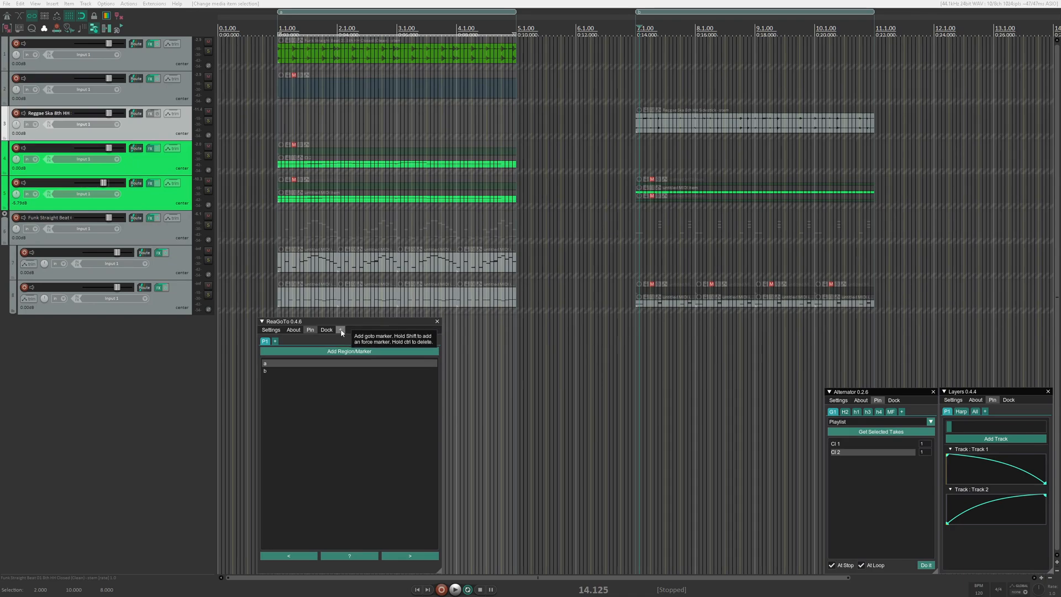
- Review the Goto Settings and the trigger type options in the Goto Project Settings
{"action": "left_click", "coordinate": [271, 329]}
{"action": "mouse_move", "coordinate": [279, 348]}
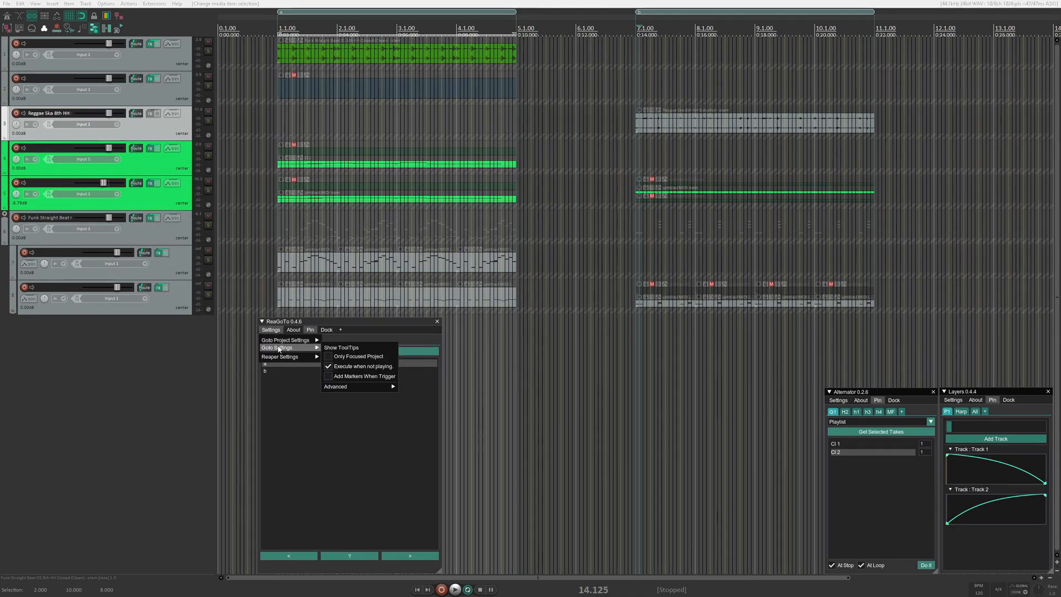
{"action": "mouse_move", "coordinate": [358, 396]}
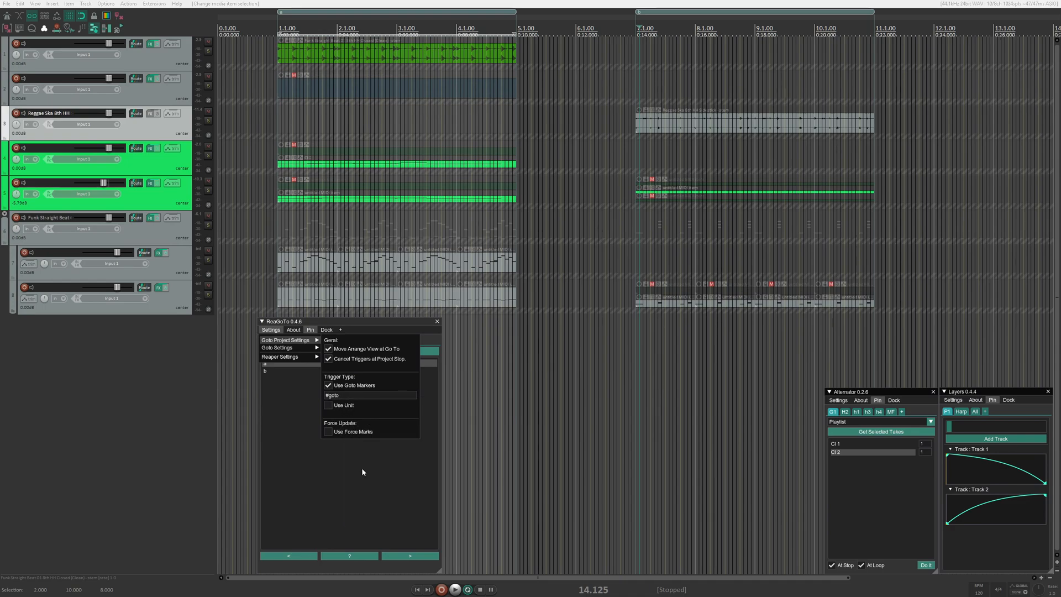
{"action": "left_click", "coordinate": [362, 469]}
- Add goto markers inside region a at 2.1.00 and 4.1.00
{"action": "left_click", "coordinate": [337, 26]}
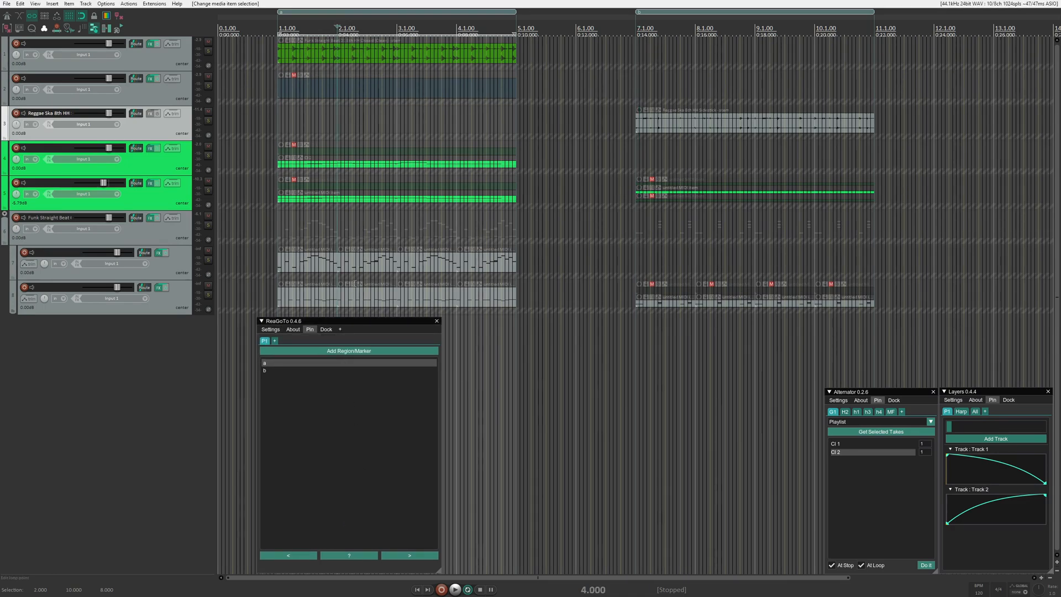
{"action": "left_click", "coordinate": [341, 330]}
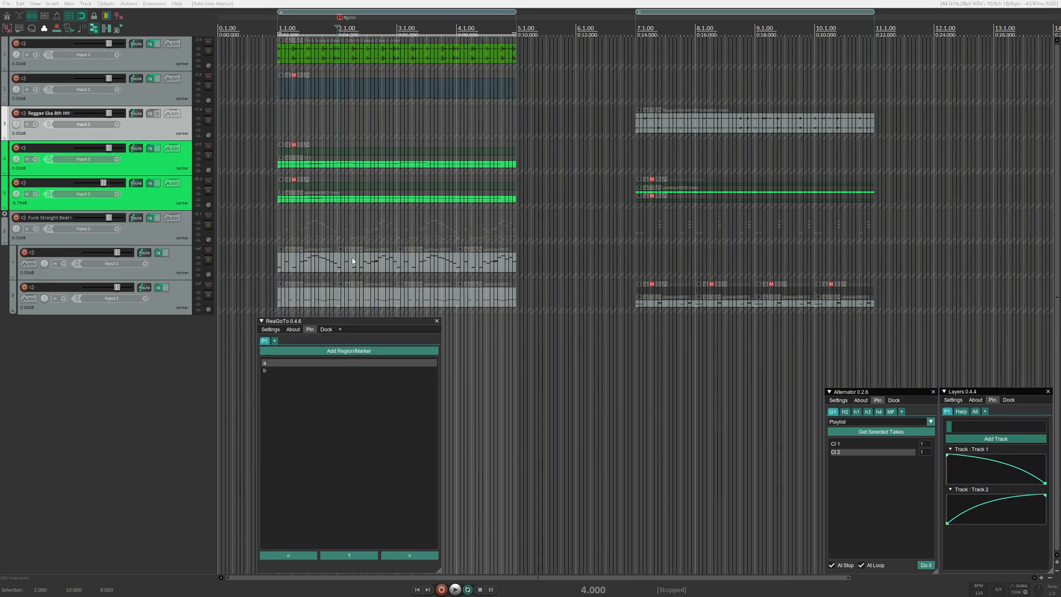
{"action": "left_click", "coordinate": [462, 28]}
{"action": "left_click", "coordinate": [340, 330]}
- Play region a from its start, trigger the jump to the next playlist entry during playback, and stop playback
{"action": "left_click", "coordinate": [281, 28]}
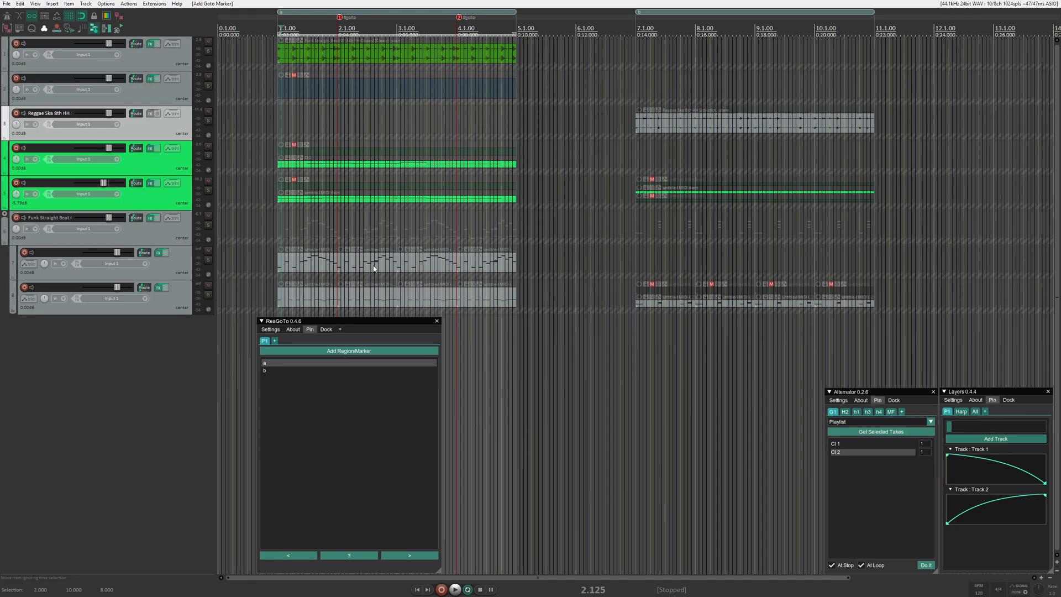
{"action": "key", "text": "space"}
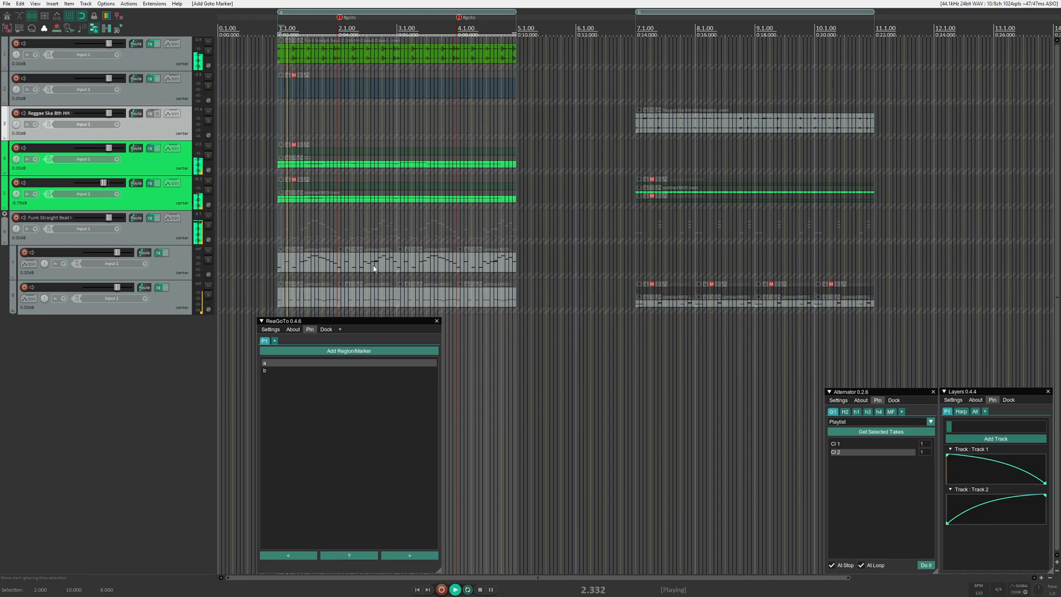
{"action": "left_click", "coordinate": [407, 555]}
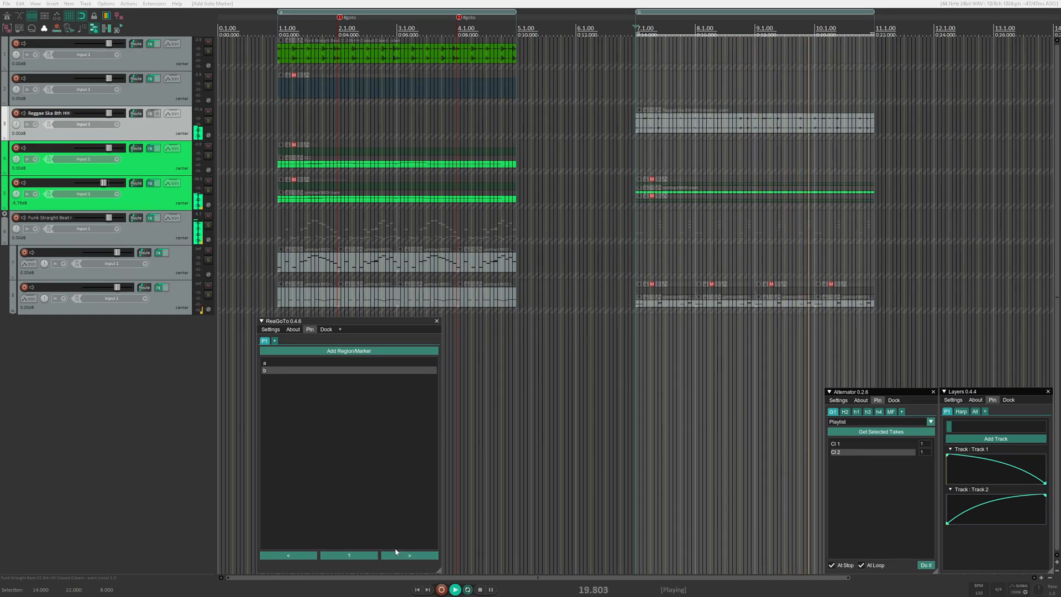
{"action": "left_click", "coordinate": [465, 3]}
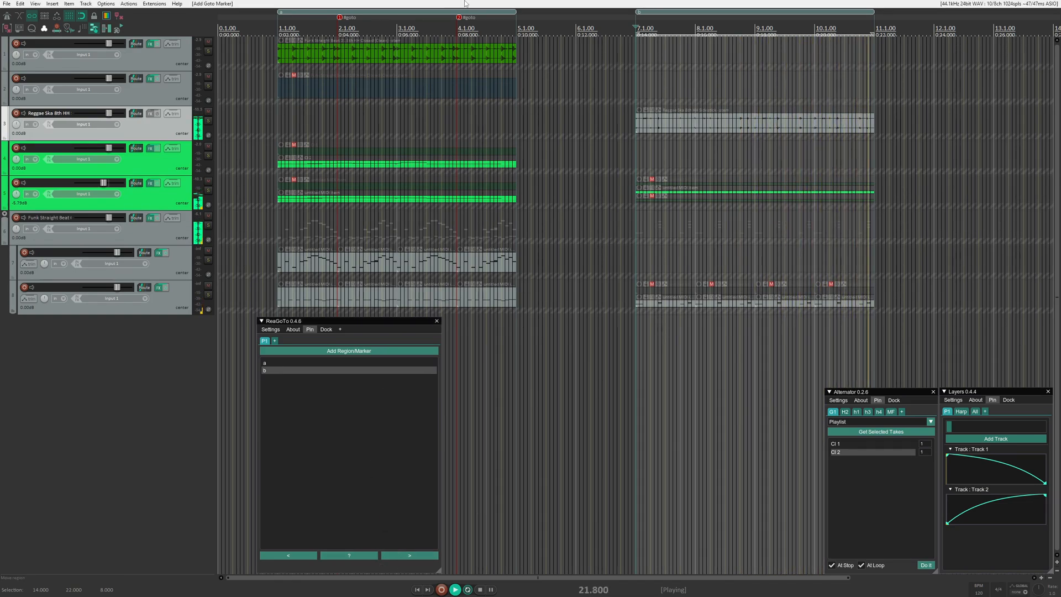
{"action": "key", "text": "space"}
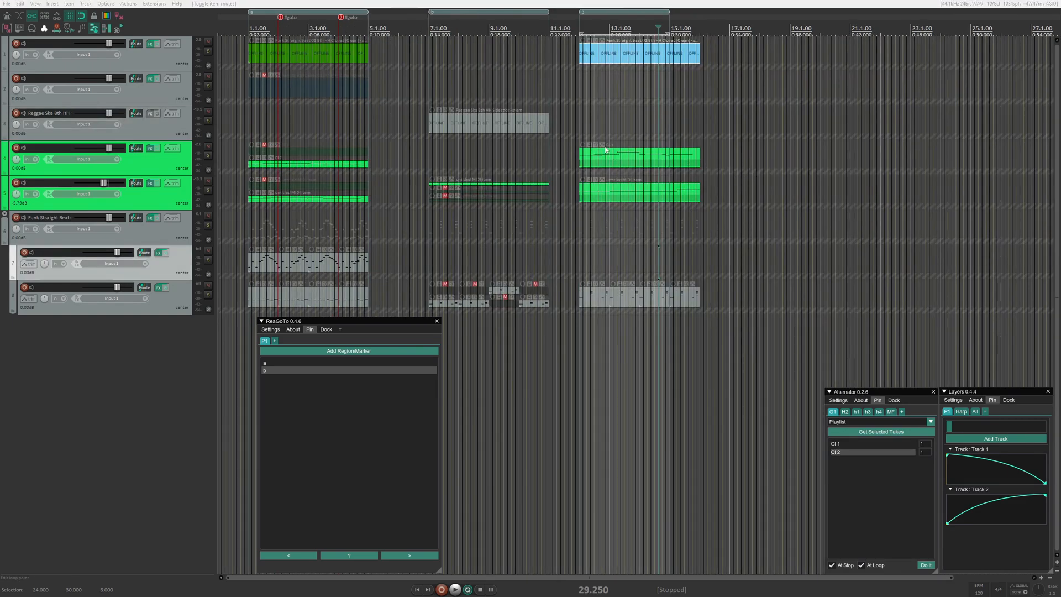
- Name the third region on the timeline c
{"action": "right_click", "coordinate": [604, 14]}
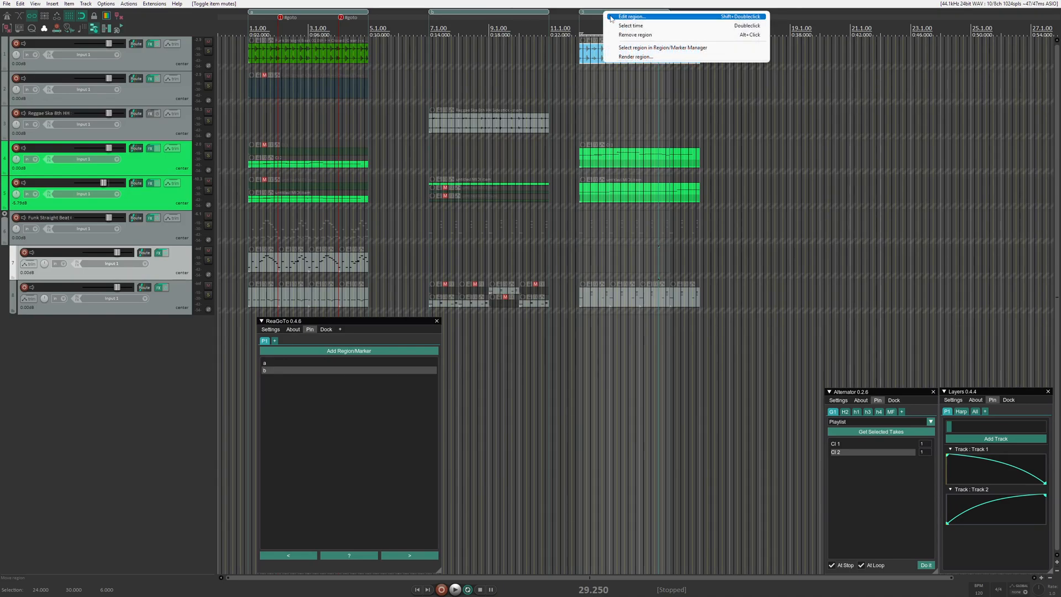
{"action": "left_click", "coordinate": [625, 19]}
{"action": "type", "text": "c"}
{"action": "left_click", "coordinate": [425, 271]}
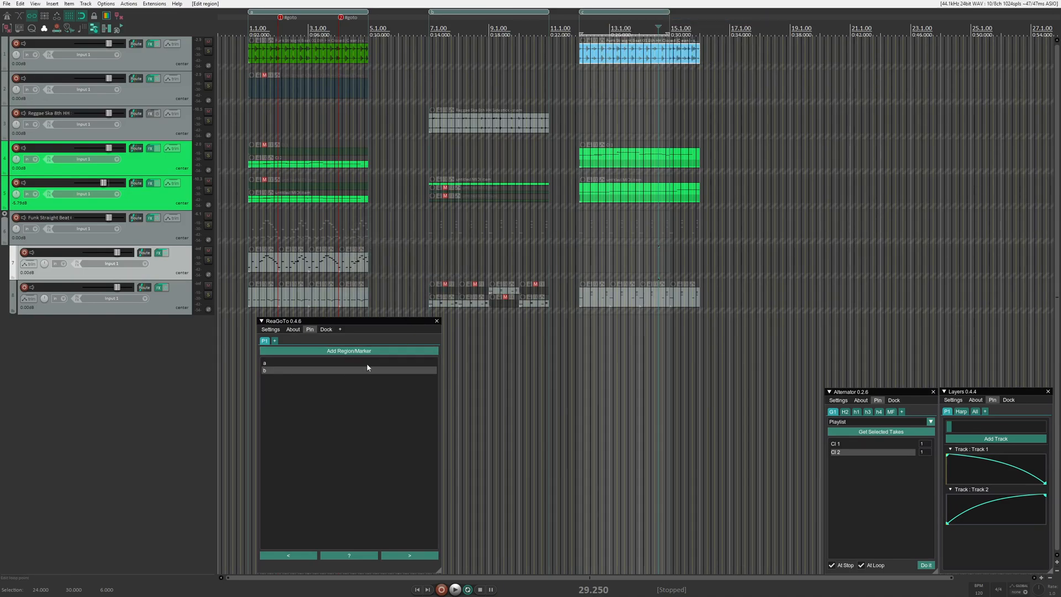
{"action": "left_click", "coordinate": [327, 355]}
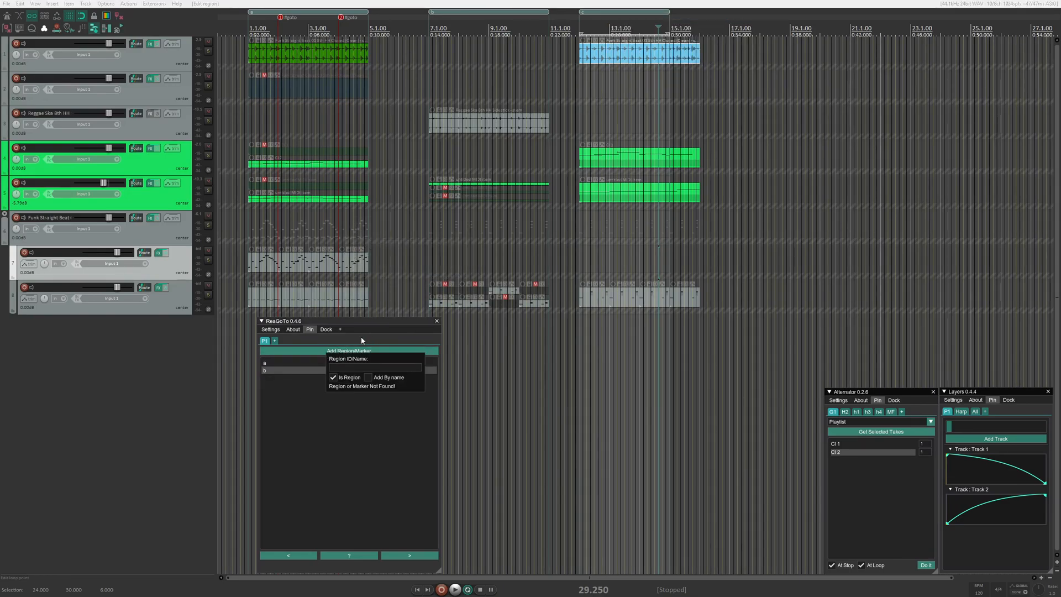
{"action": "left_click", "coordinate": [366, 367]}
{"action": "type", "text": "c"}
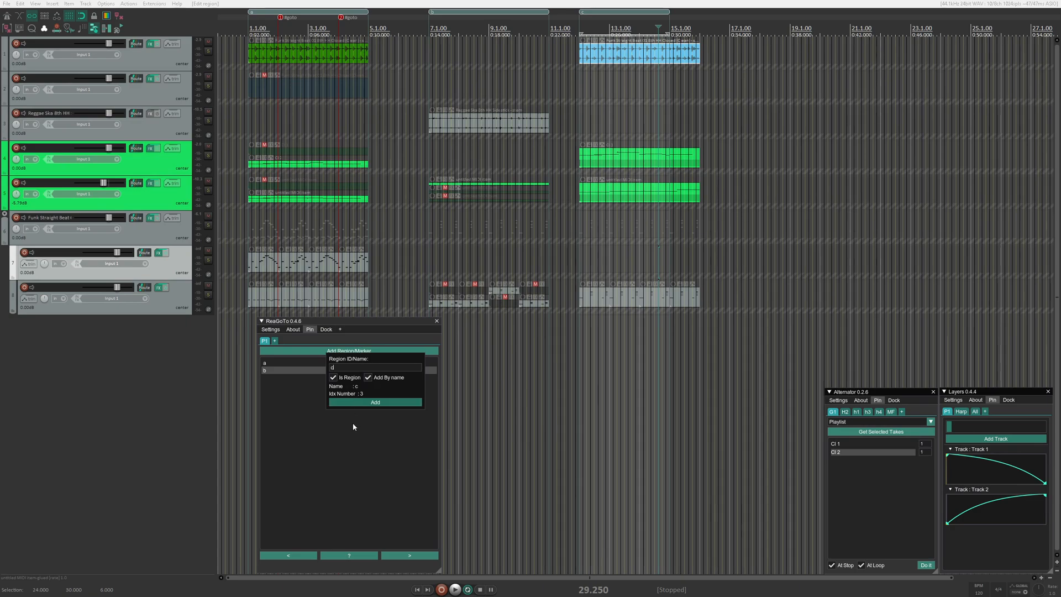
{"action": "left_click", "coordinate": [353, 426]}
- Add region c to the ReaGoTo playlist by name
{"action": "left_click", "coordinate": [356, 351]}
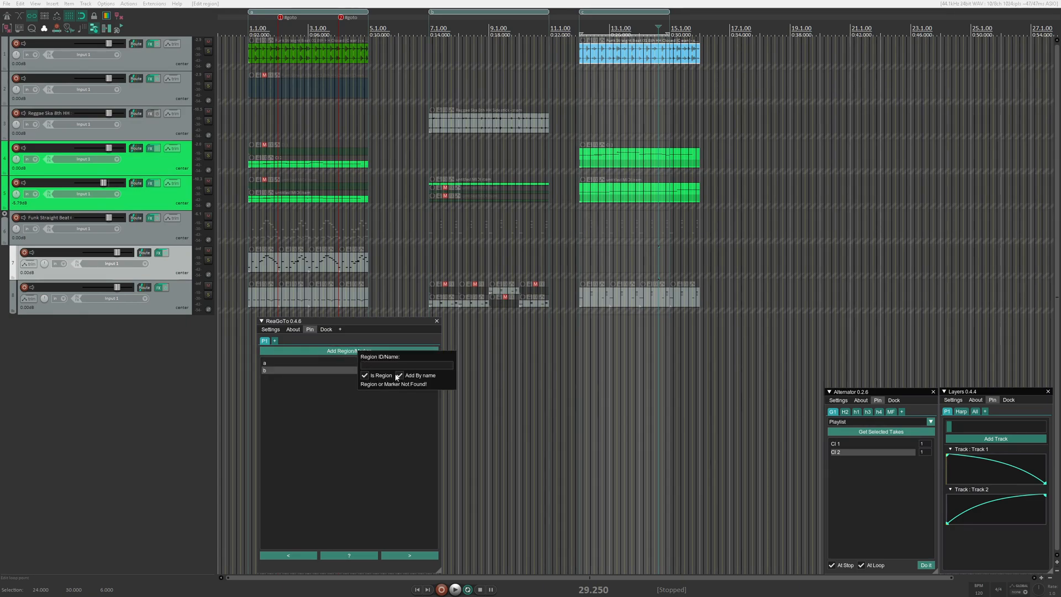
{"action": "type", "text": "c"}
{"action": "left_click", "coordinate": [407, 403]}
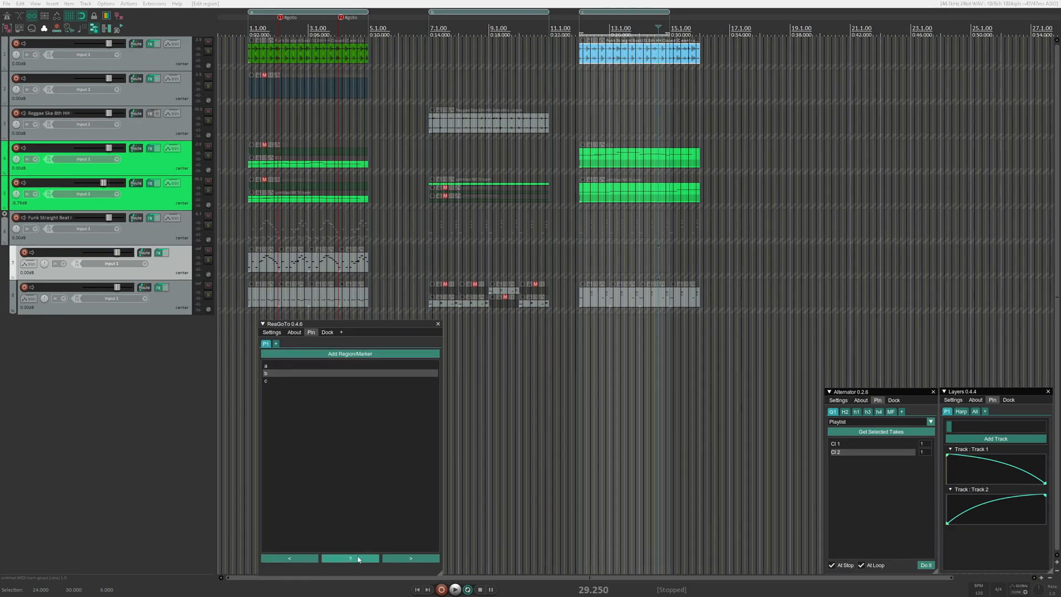
- Go to region a, trigger a random jump during playback, and stop playback
{"action": "left_click", "coordinate": [247, 331]}
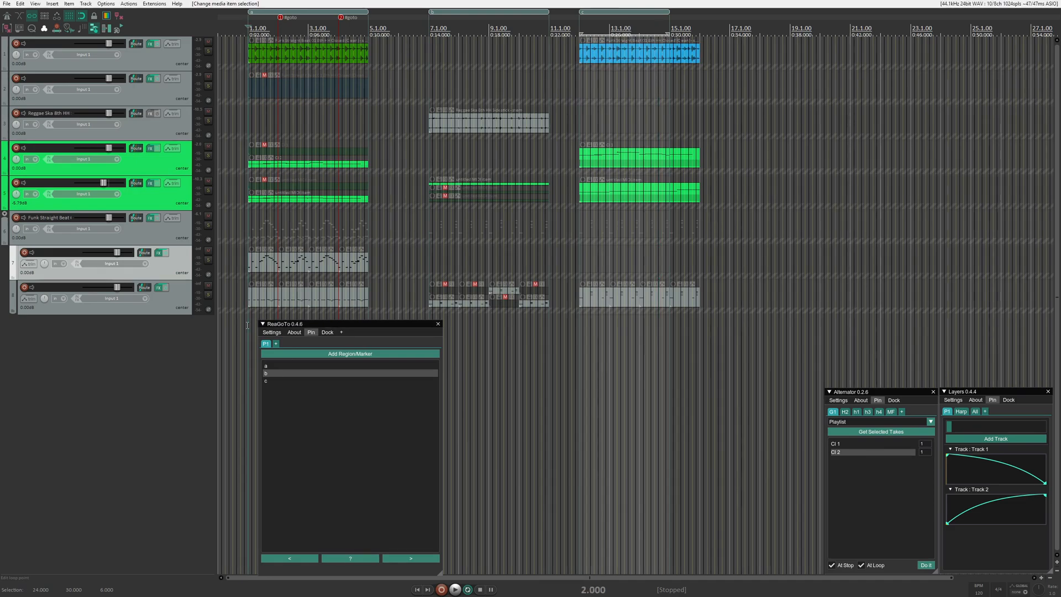
{"action": "left_click", "coordinate": [291, 366]}
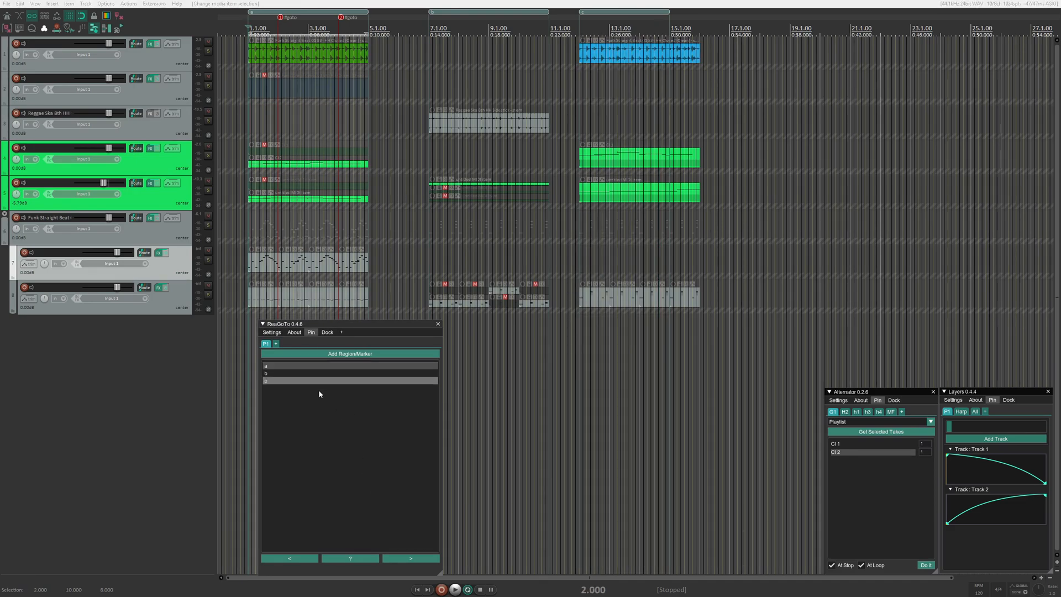
{"action": "left_click", "coordinate": [351, 559]}
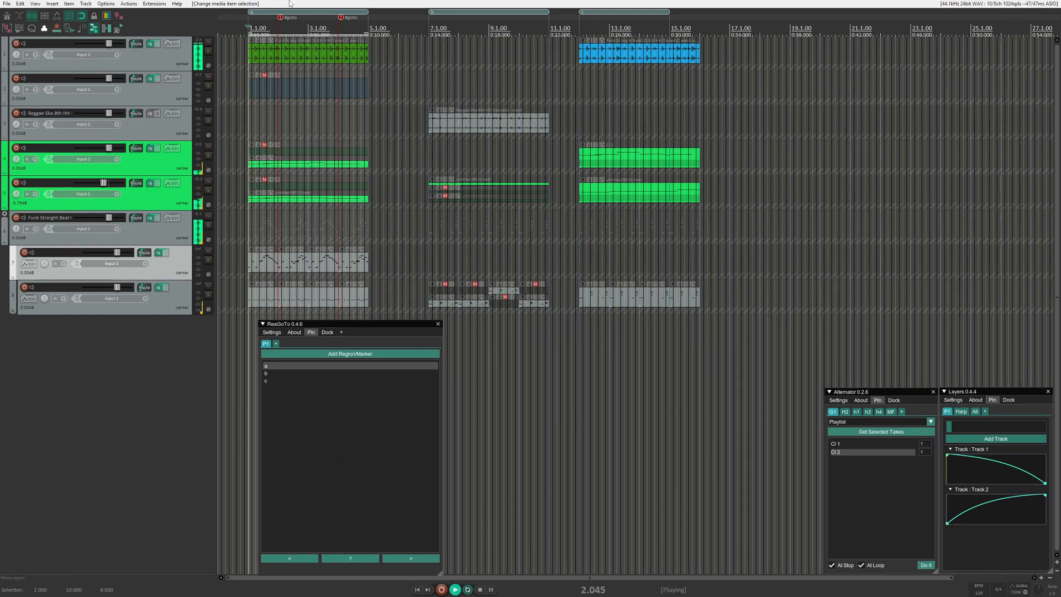
{"action": "left_click", "coordinate": [369, 560]}
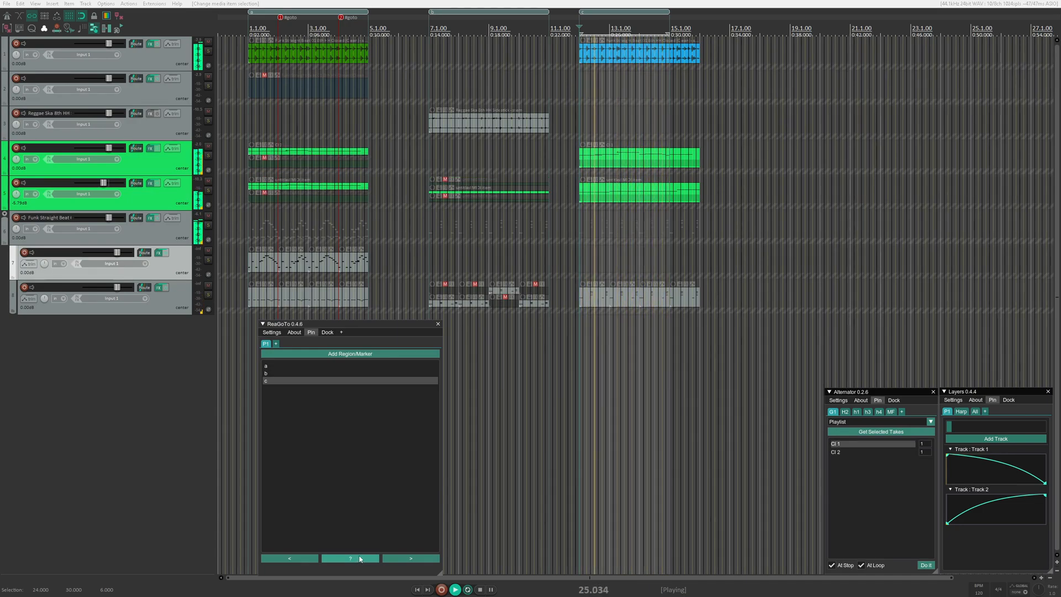
{"action": "key", "text": "space"}
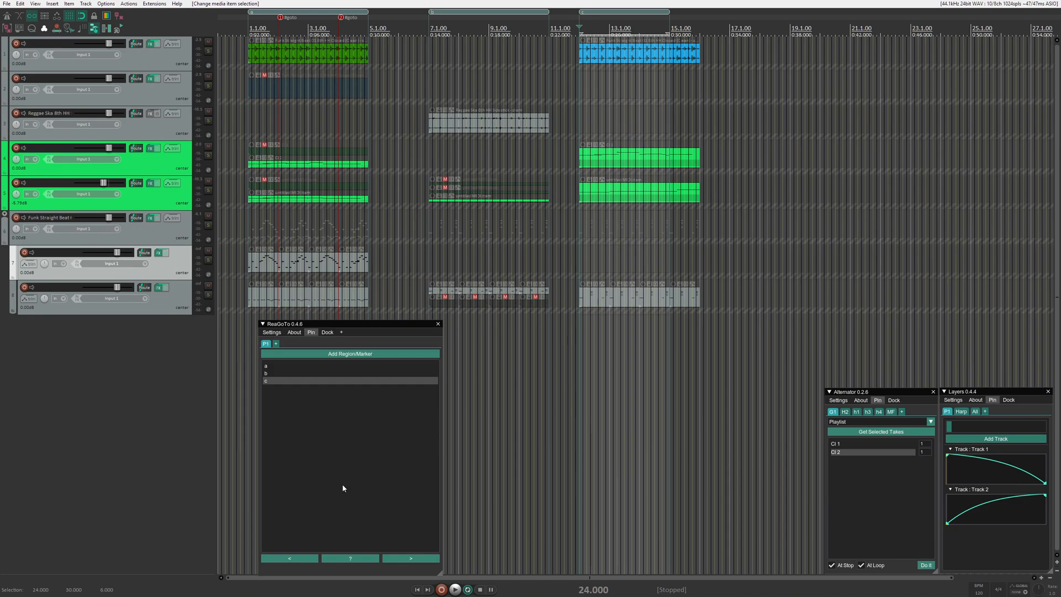
- Trigger random playlist jumps repeatedly while playback is stopped
{"action": "left_click", "coordinate": [369, 561]}
{"action": "left_click", "coordinate": [369, 561]}
{"action": "left_click", "coordinate": [370, 561]}
{"action": "left_click", "coordinate": [370, 560]}
{"action": "left_click", "coordinate": [370, 560]}
{"action": "left_click", "coordinate": [370, 560]}
{"action": "left_click", "coordinate": [370, 559]}
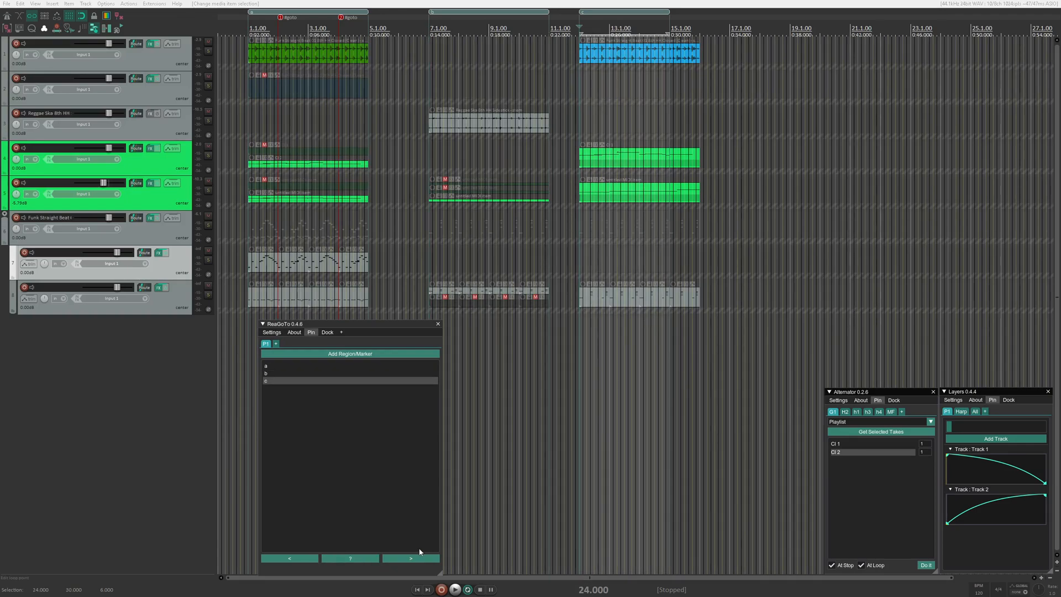
- Turn off Loop Region for playlist entry b and go to that region
{"action": "right_click", "coordinate": [283, 375]}
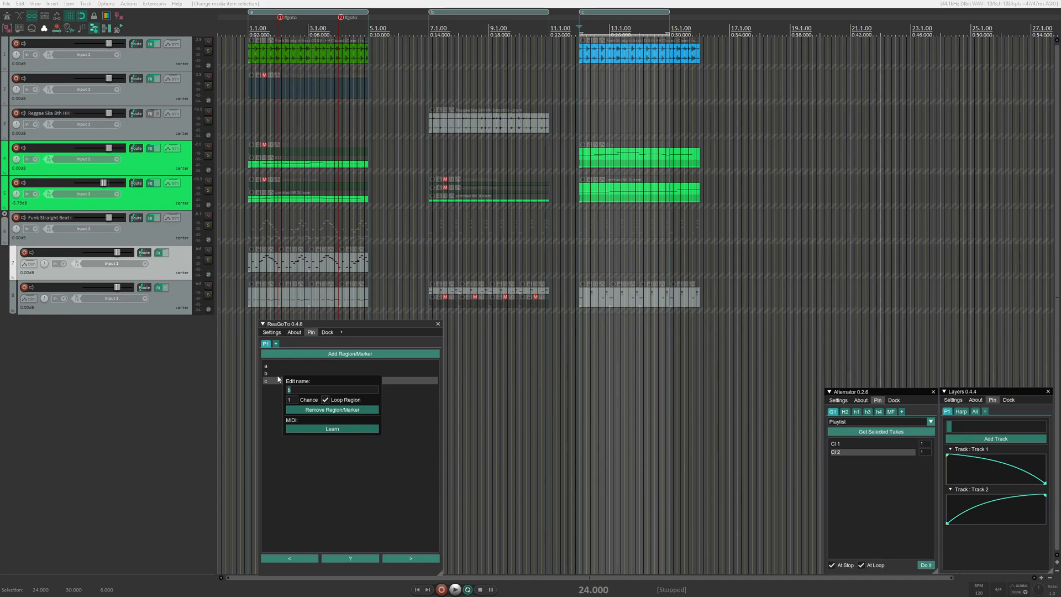
{"action": "left_click", "coordinate": [325, 401]}
{"action": "left_click", "coordinate": [269, 387]}
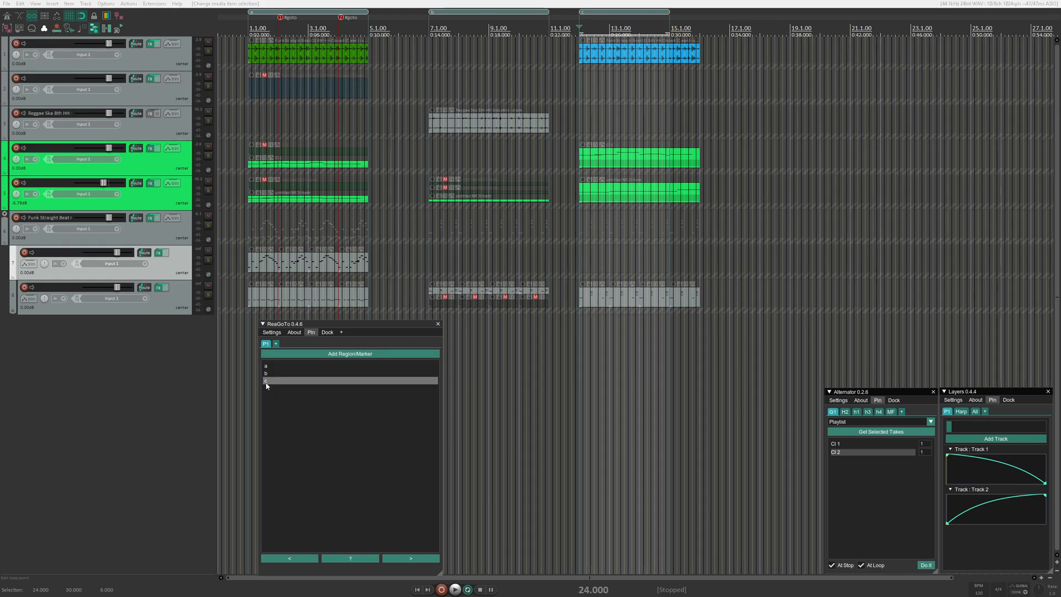
{"action": "left_click", "coordinate": [268, 374]}
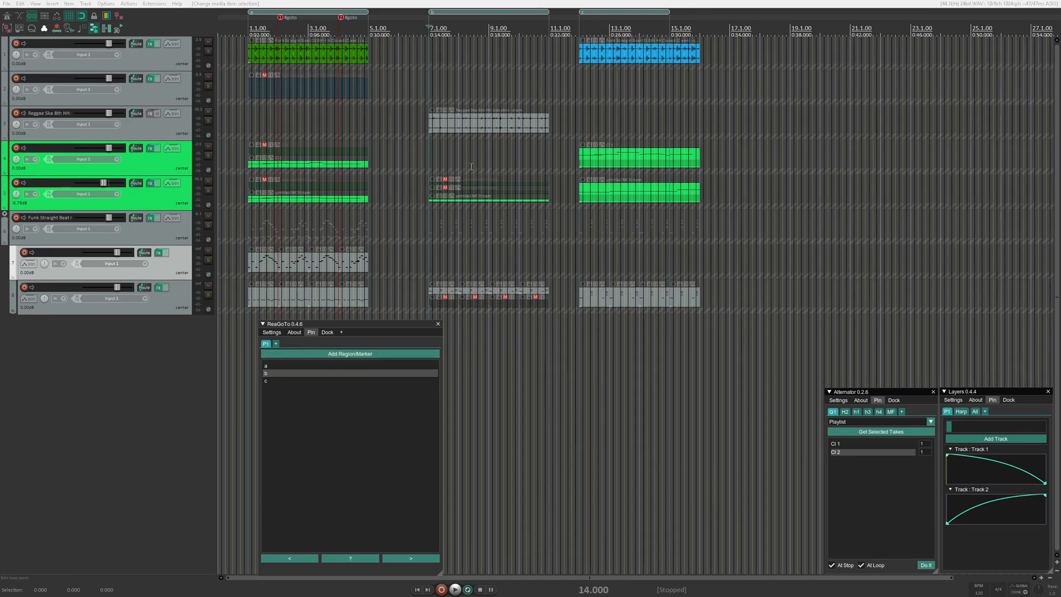
- Insert a marker at 17.1.00, past the last region, and name it d
{"action": "left_click", "coordinate": [729, 34]}
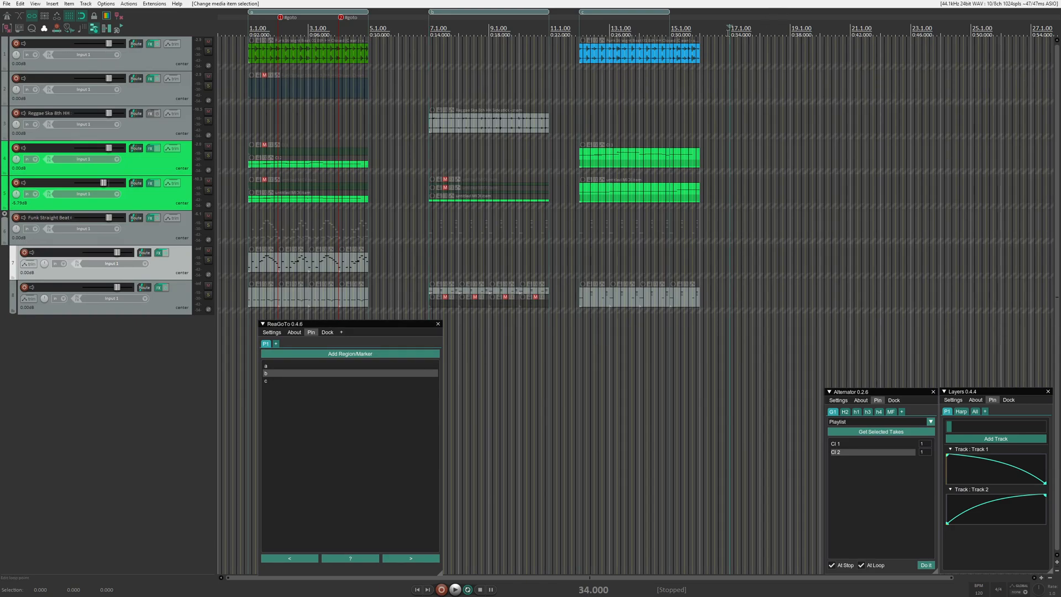
{"action": "key", "text": "m"}
{"action": "right_click", "coordinate": [733, 11]}
{"action": "right_click", "coordinate": [727, 18]}
{"action": "right_click", "coordinate": [732, 17]}
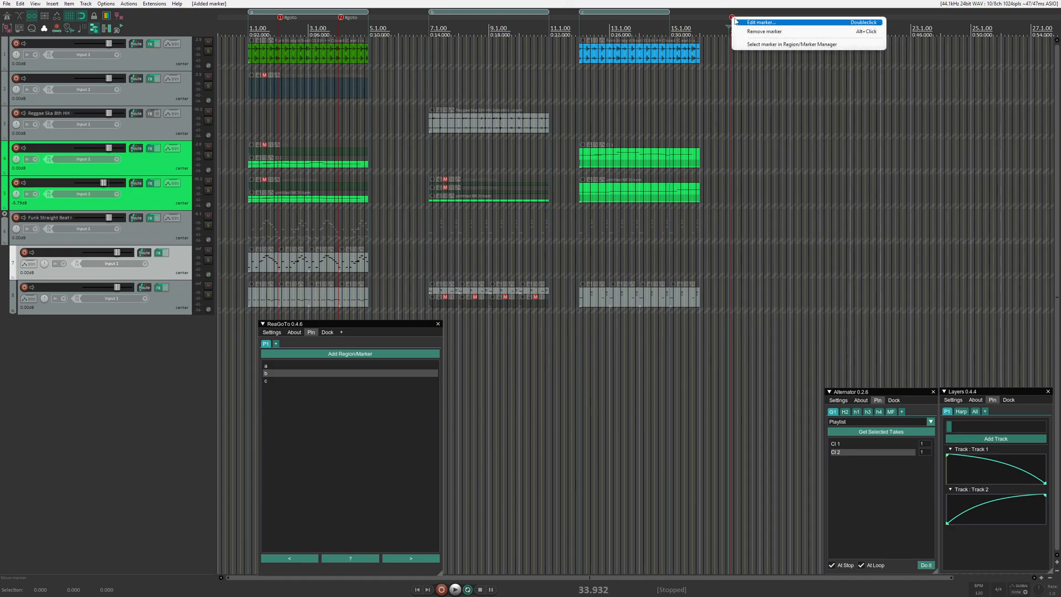
{"action": "left_click", "coordinate": [738, 22]}
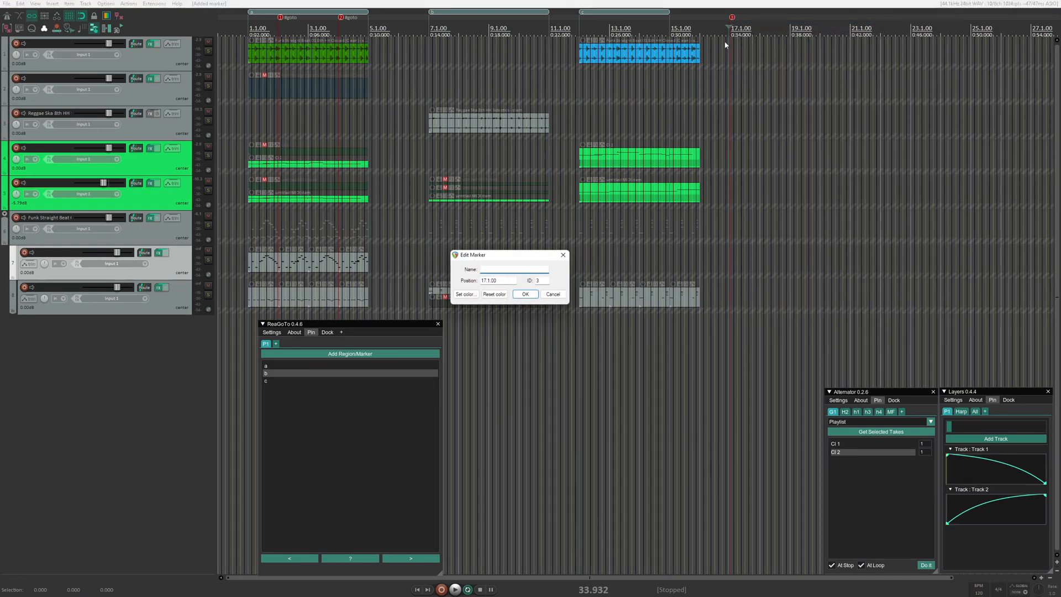
{"action": "type", "text": "d"}
{"action": "key", "text": "Return"}
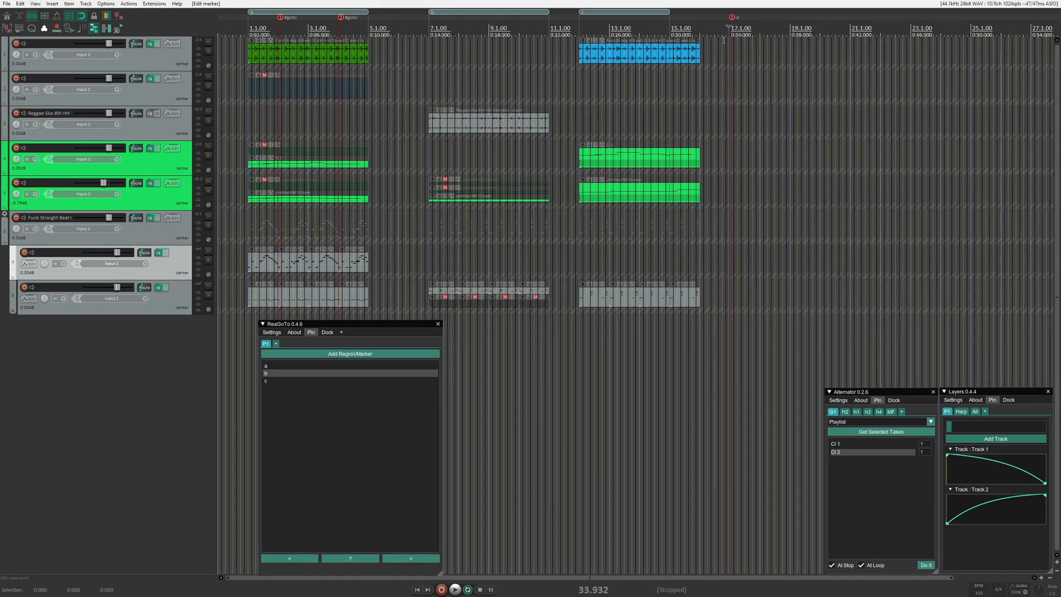
- Add d to the playlist by name as a marker instead of a region, and view its entry options
{"action": "left_click", "coordinate": [343, 355]}
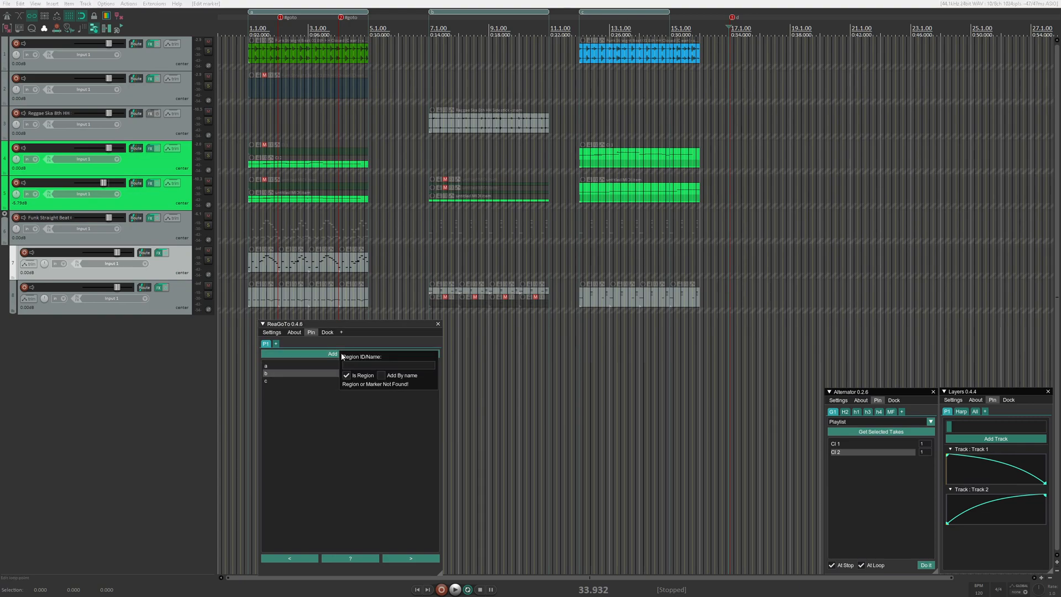
{"action": "left_click", "coordinate": [381, 375]}
{"action": "left_click", "coordinate": [347, 375]}
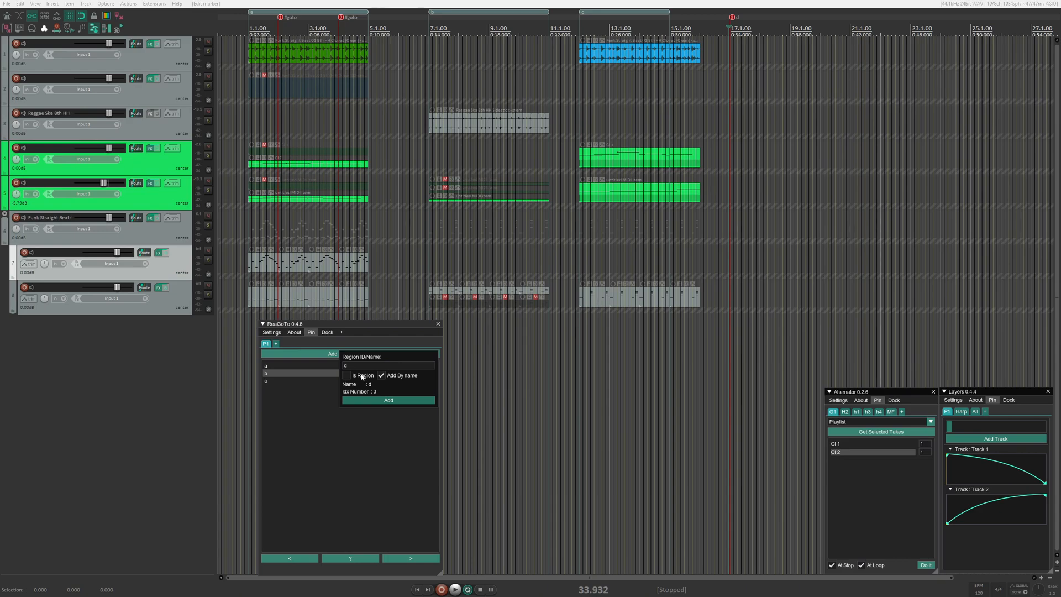
{"action": "left_click", "coordinate": [380, 400]}
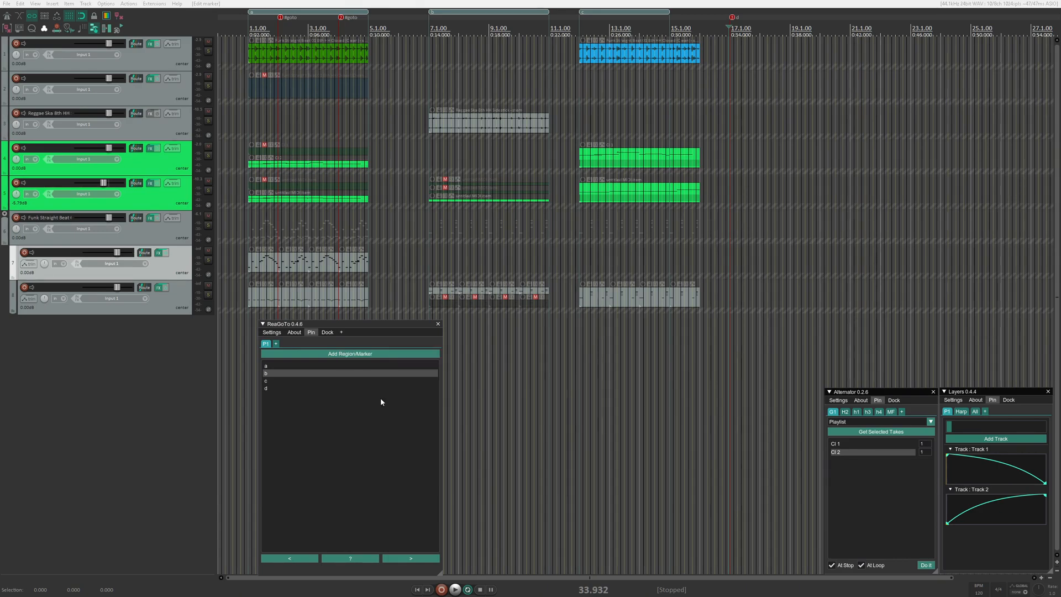
{"action": "right_click", "coordinate": [287, 389]}
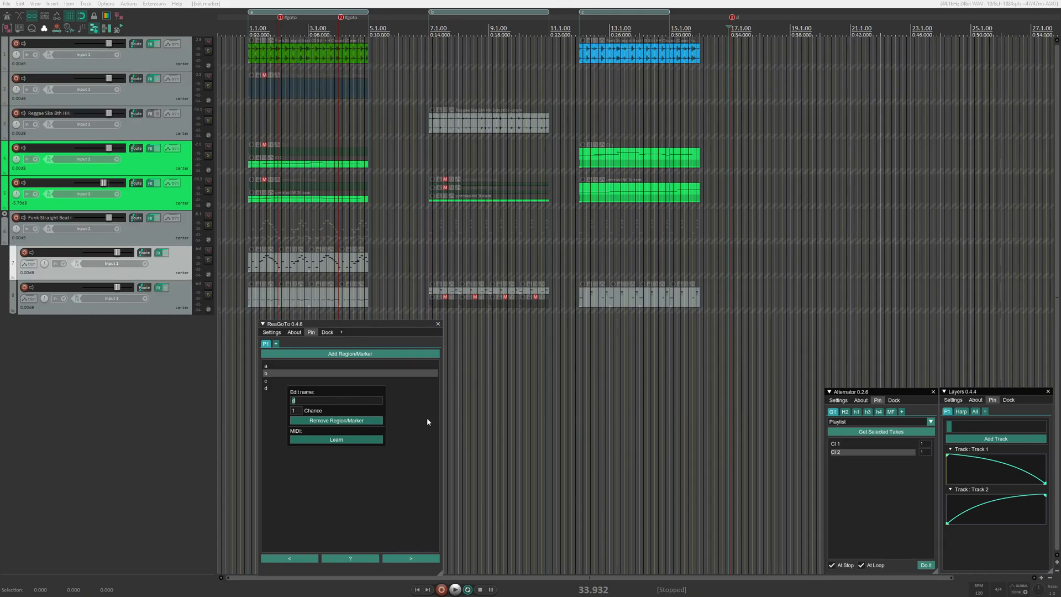
{"action": "left_click", "coordinate": [425, 422]}
- Go to playlist entries c and a in turn, start playback from a, and trigger a jump to marker d
{"action": "left_click", "coordinate": [309, 382]}
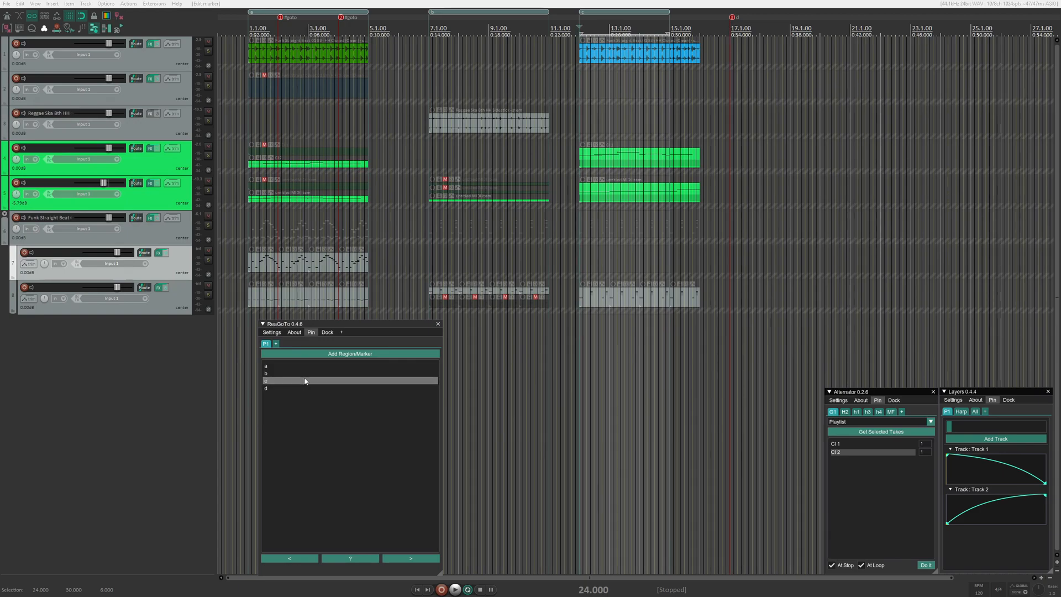
{"action": "left_click", "coordinate": [304, 365]}
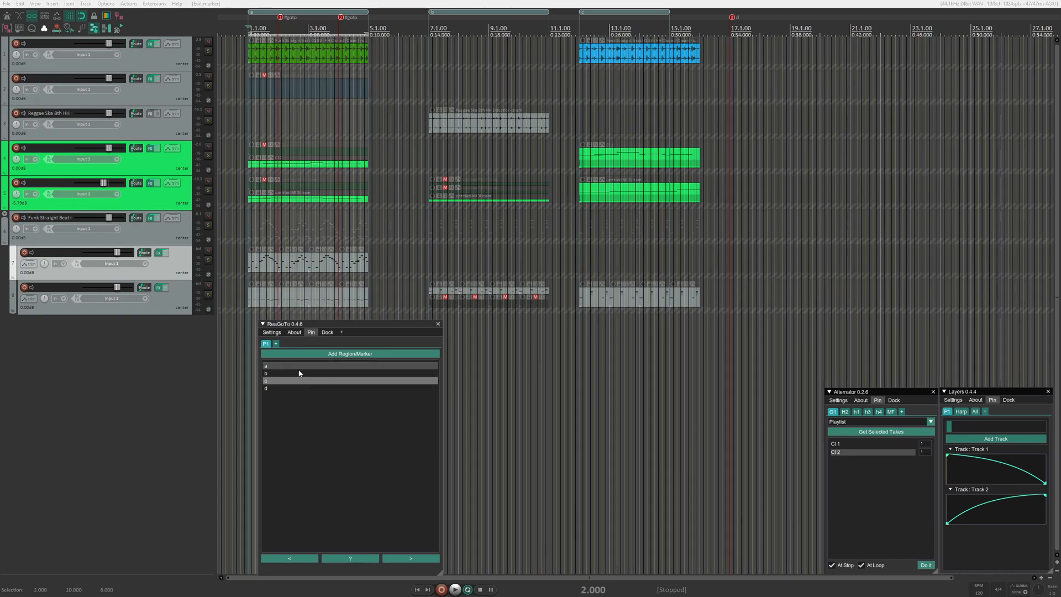
{"action": "key", "text": "space"}
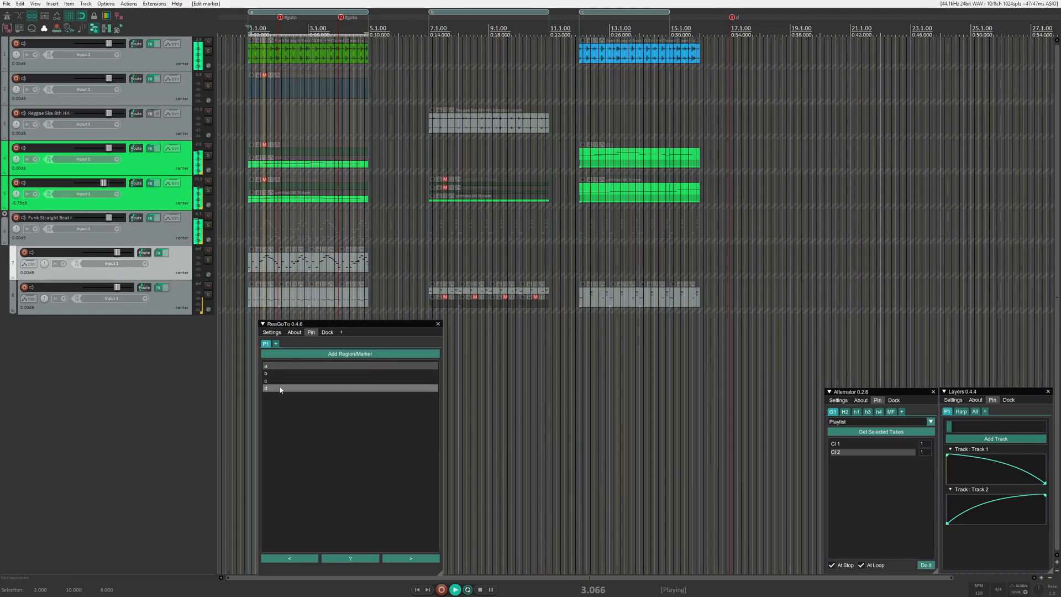
{"action": "left_click", "coordinate": [304, 388]}
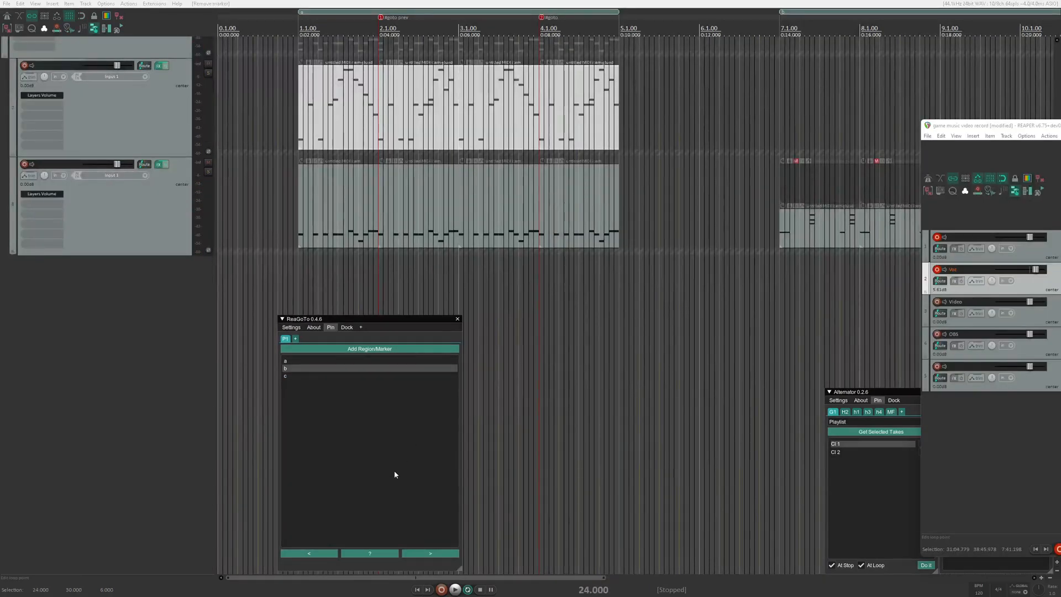
- View the MIDI Learn options for the random jump control and the entry options for playlist region b
{"action": "left_click", "coordinate": [379, 468]}
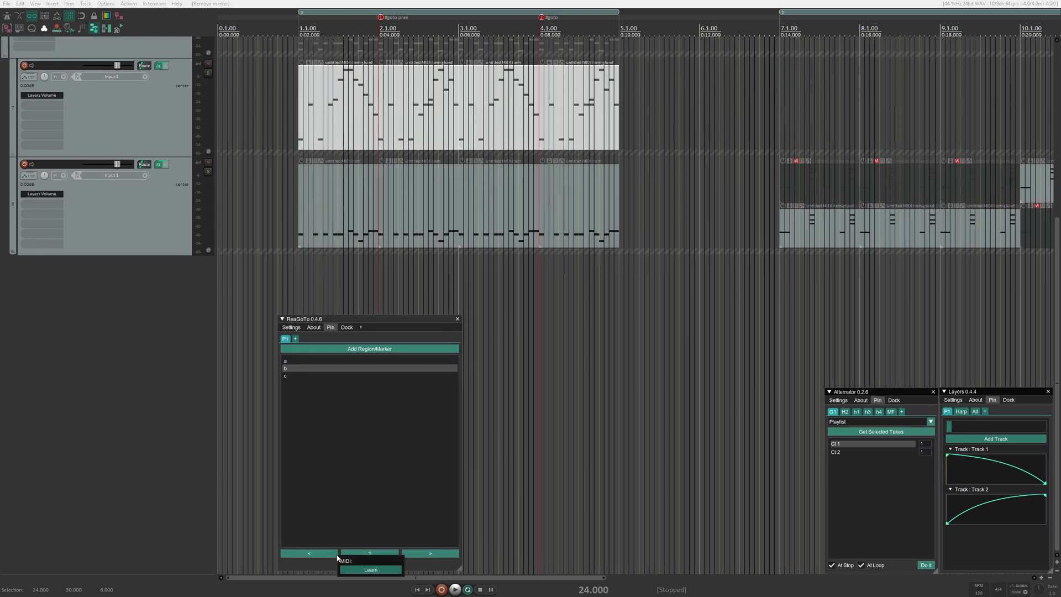
{"action": "right_click", "coordinate": [314, 367]}
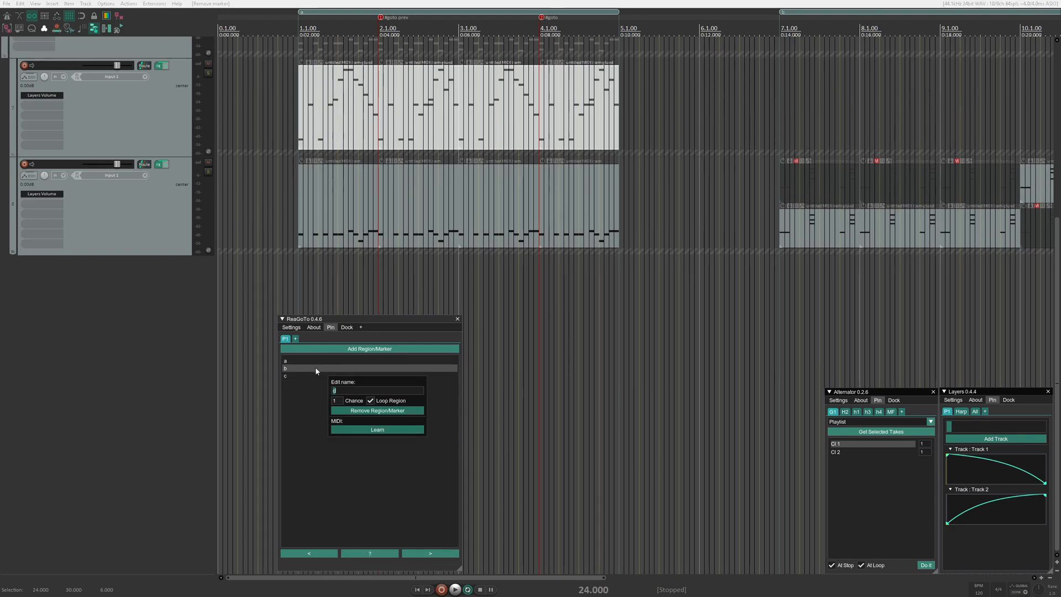
{"action": "left_click", "coordinate": [365, 495]}
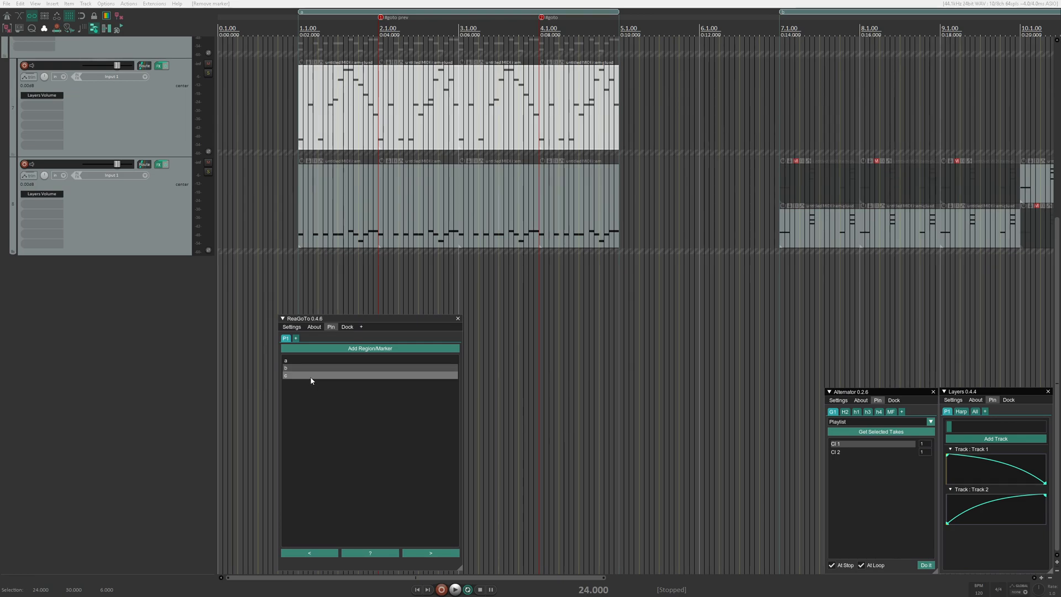
{"action": "right_click", "coordinate": [337, 368]}
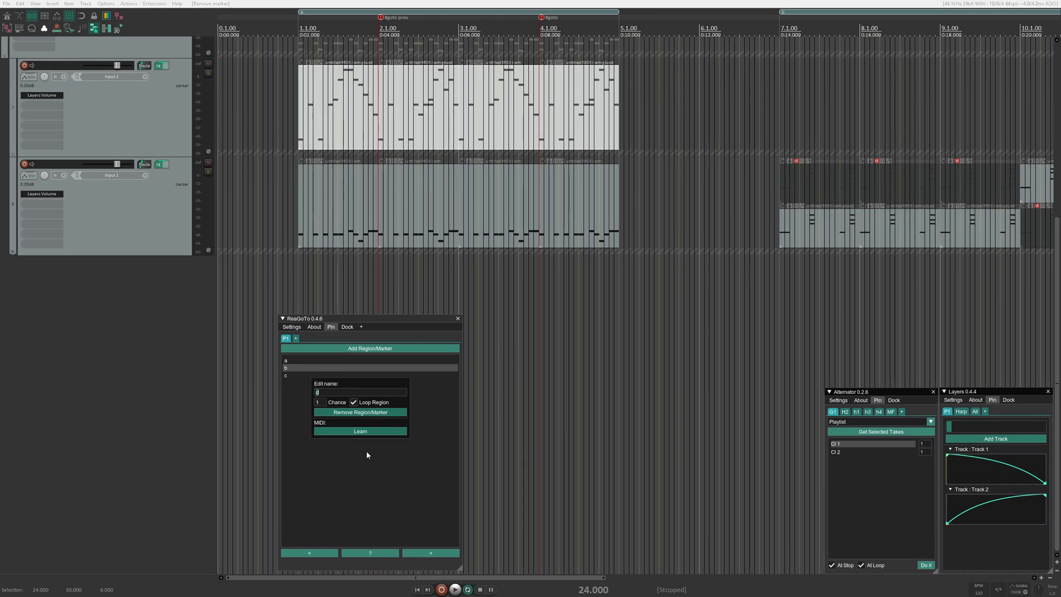
{"action": "left_click", "coordinate": [392, 500]}
- Go to region a, trigger a next jump during playback to test the "#goto prev" marker, and stop playback
{"action": "scroll", "coordinate": [331, 138], "scroll_direction": "up", "scroll_amount": 4}
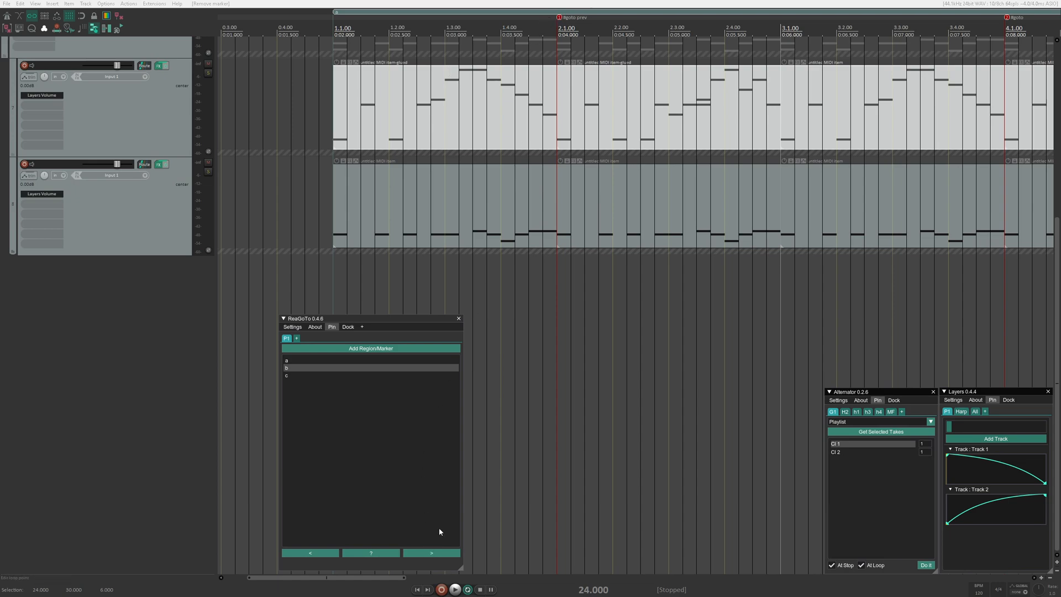
{"action": "right_click", "coordinate": [559, 18]}
{"action": "left_click", "coordinate": [523, 15]}
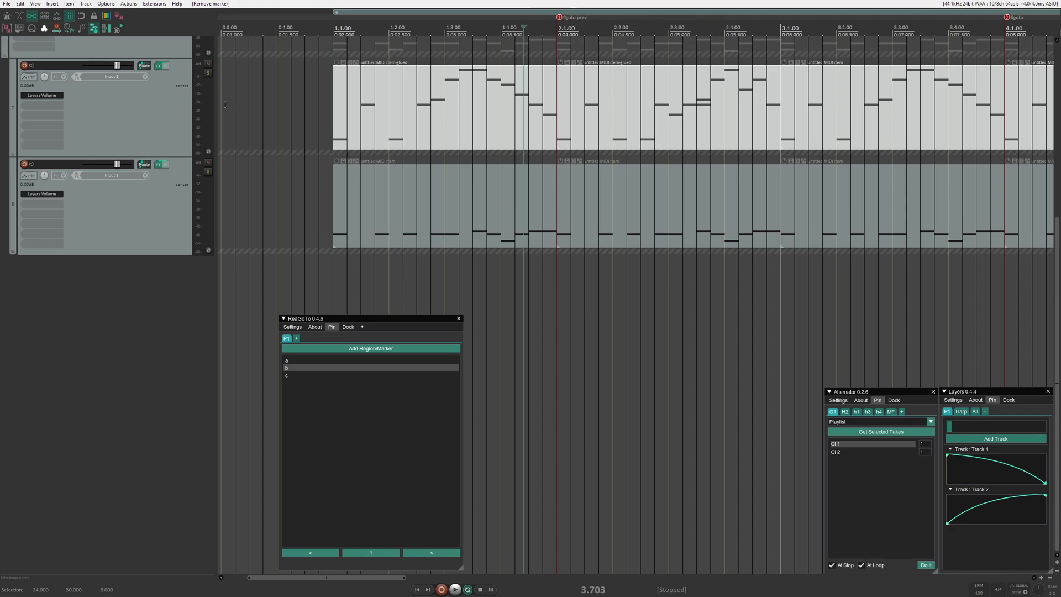
{"action": "left_click", "coordinate": [308, 360]}
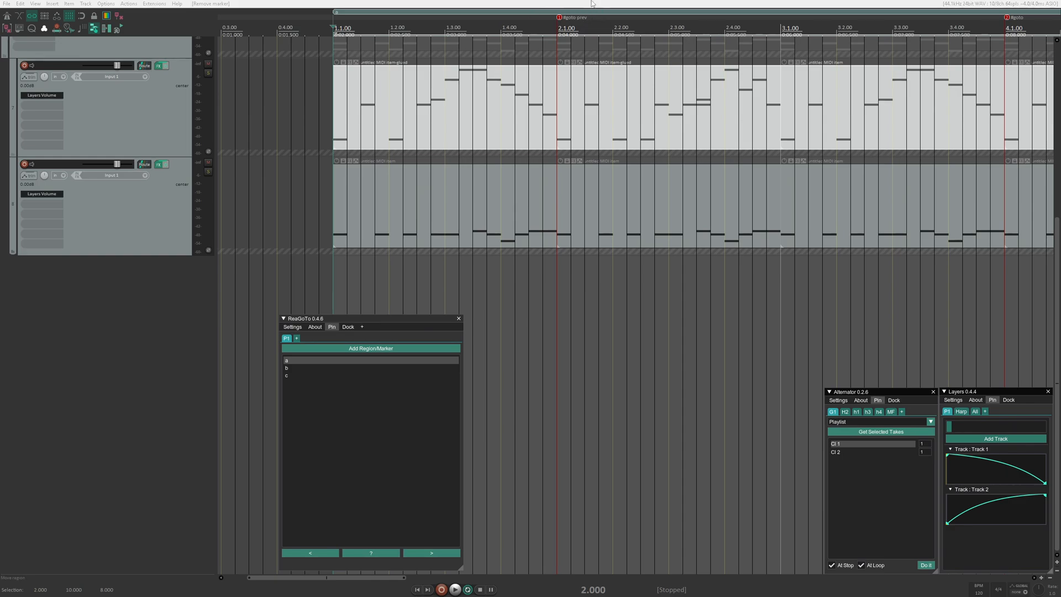
{"action": "left_click", "coordinate": [421, 552]}
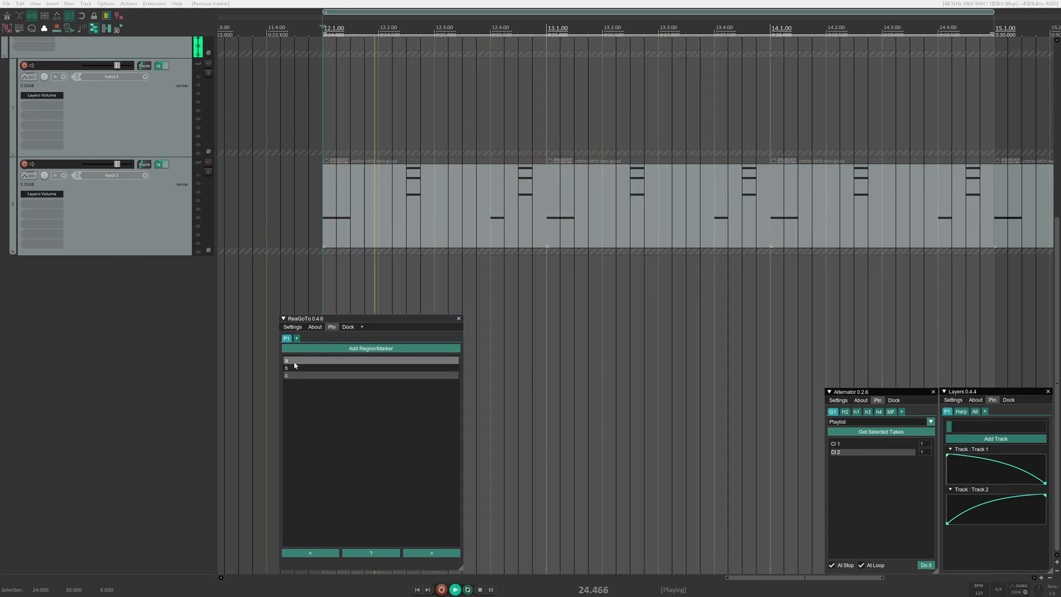
{"action": "key", "text": "space"}
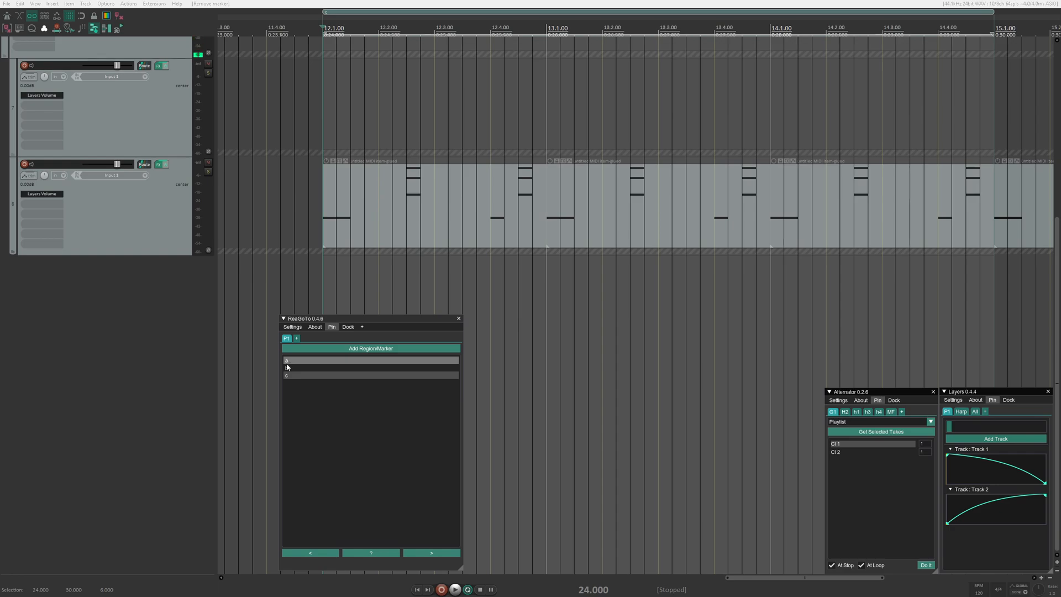
- Examine ReaGoTo's Goto Project Settings, especially the "#goto" marker identifier and its overwrite options
{"action": "scroll", "coordinate": [471, 175], "scroll_direction": "down", "scroll_amount": 7}
{"action": "scroll", "coordinate": [467, 173], "scroll_direction": "left", "scroll_amount": 4}
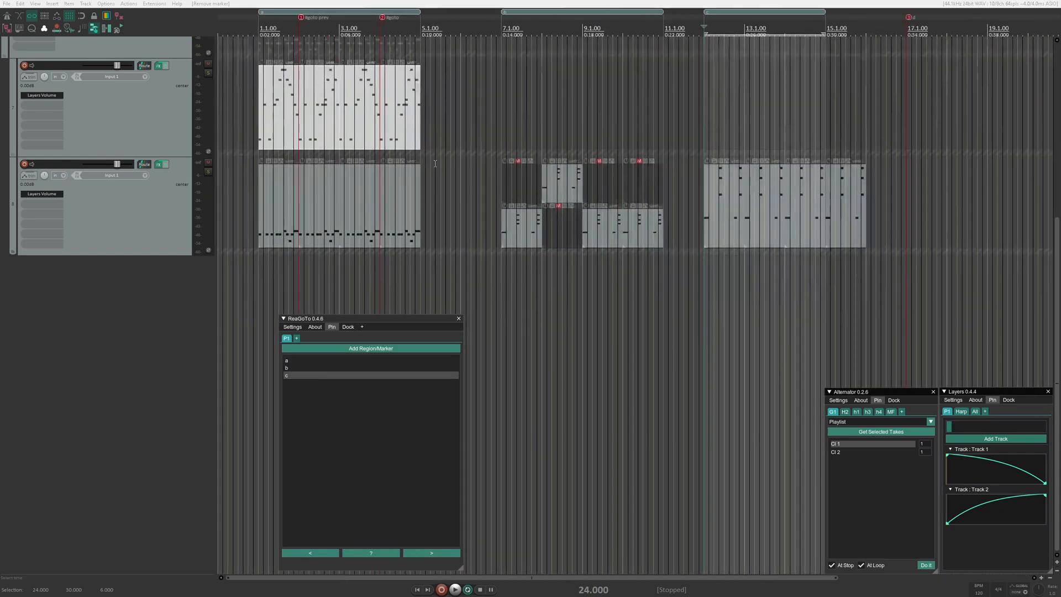
{"action": "scroll", "coordinate": [364, 168], "scroll_direction": "up", "scroll_amount": 6}
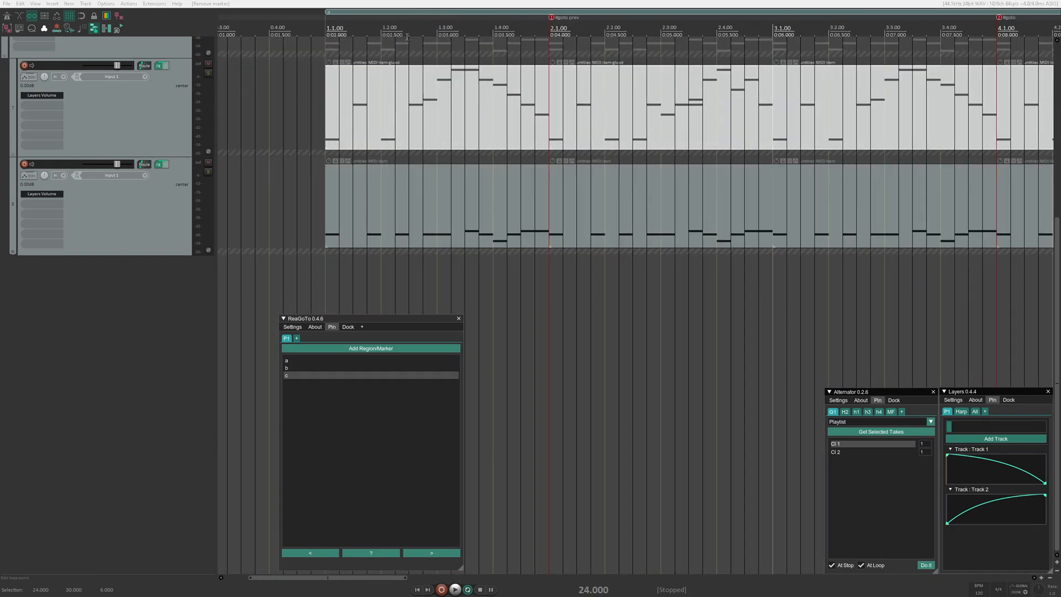
{"action": "left_click", "coordinate": [293, 327]}
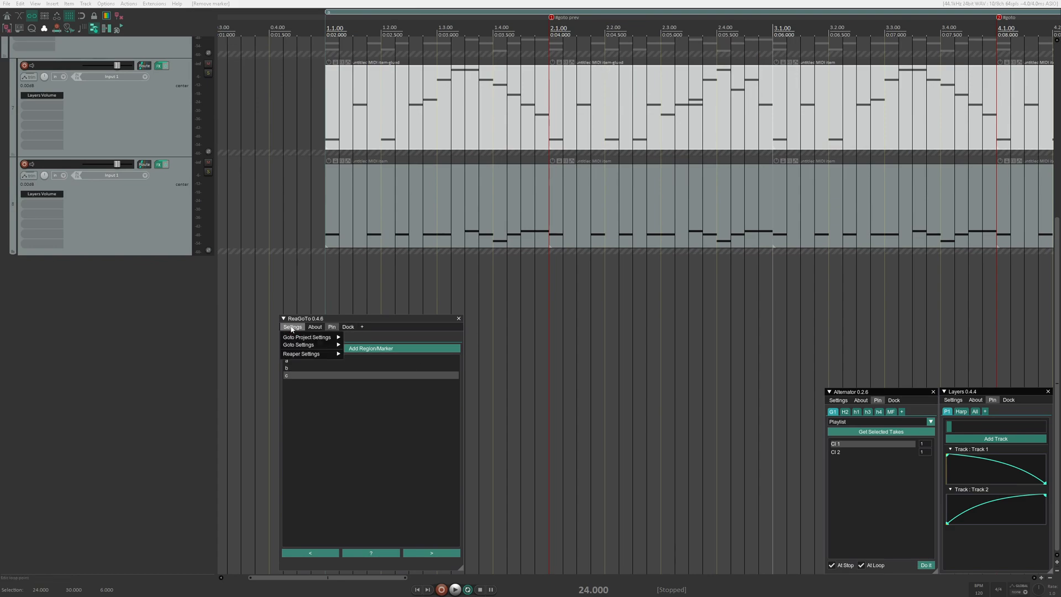
{"action": "mouse_move", "coordinate": [305, 340]}
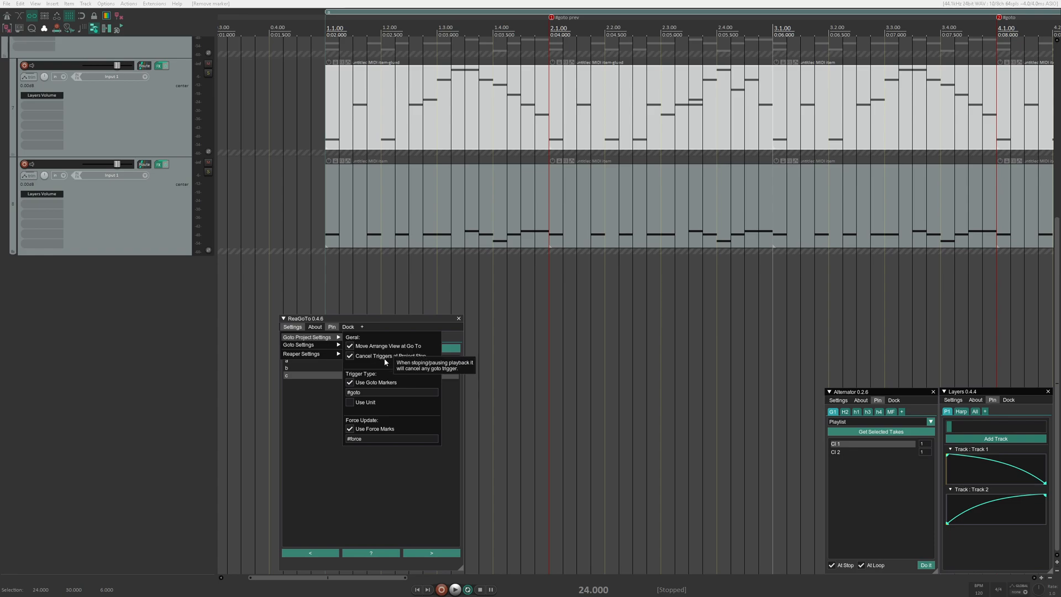
{"action": "mouse_move", "coordinate": [387, 394]}
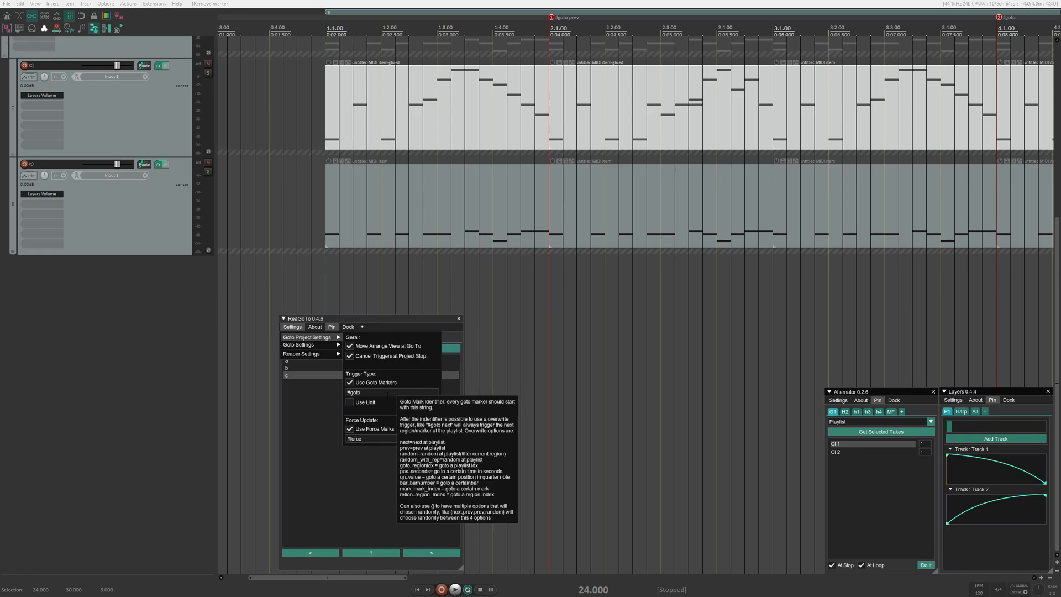
{"action": "double_click", "coordinate": [364, 392]}
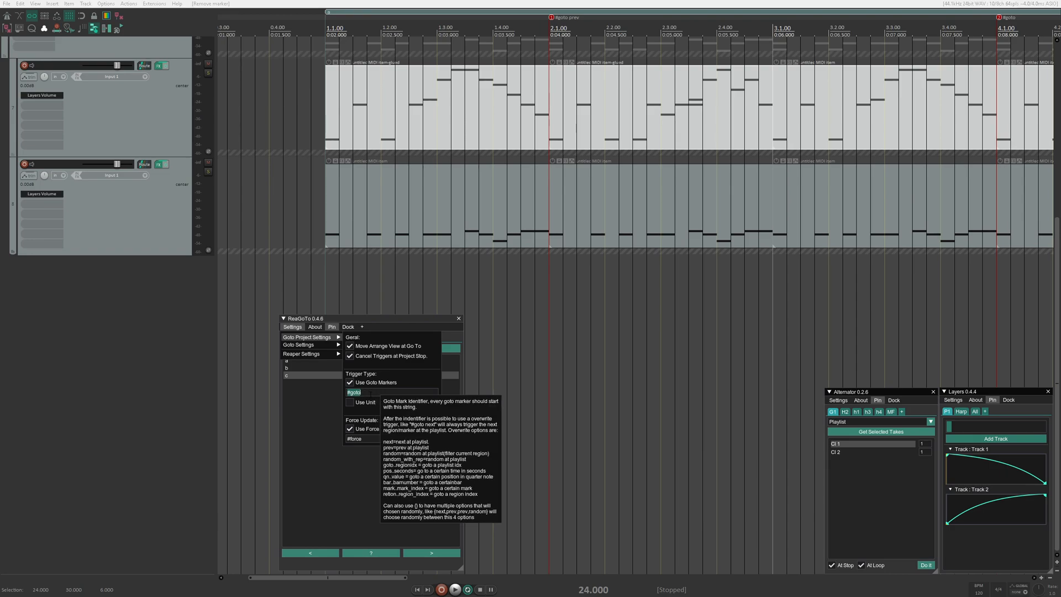
{"action": "mouse_move", "coordinate": [375, 438]}
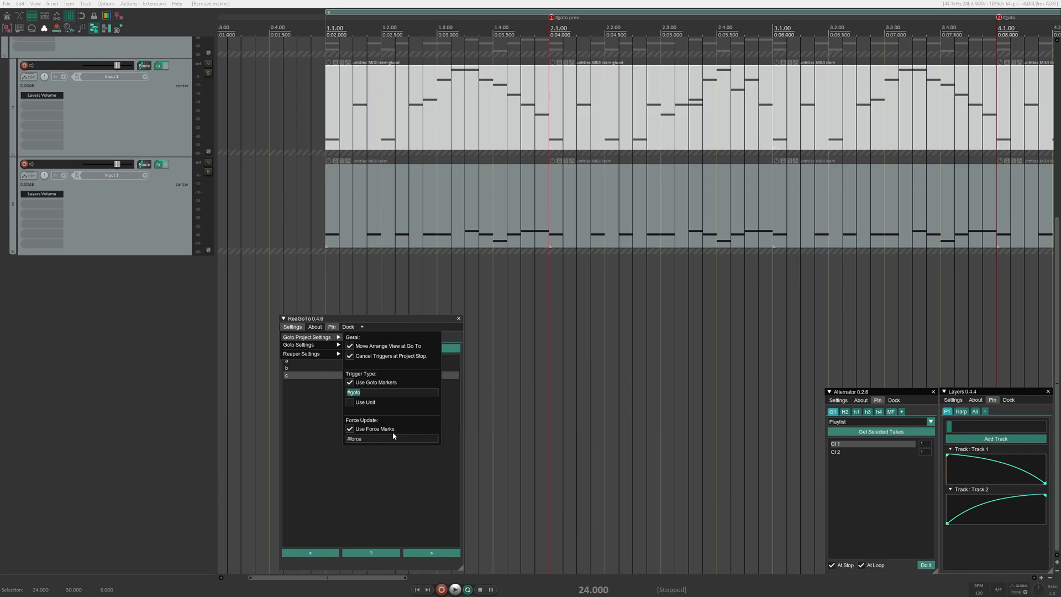
{"action": "left_click", "coordinate": [476, 41]}
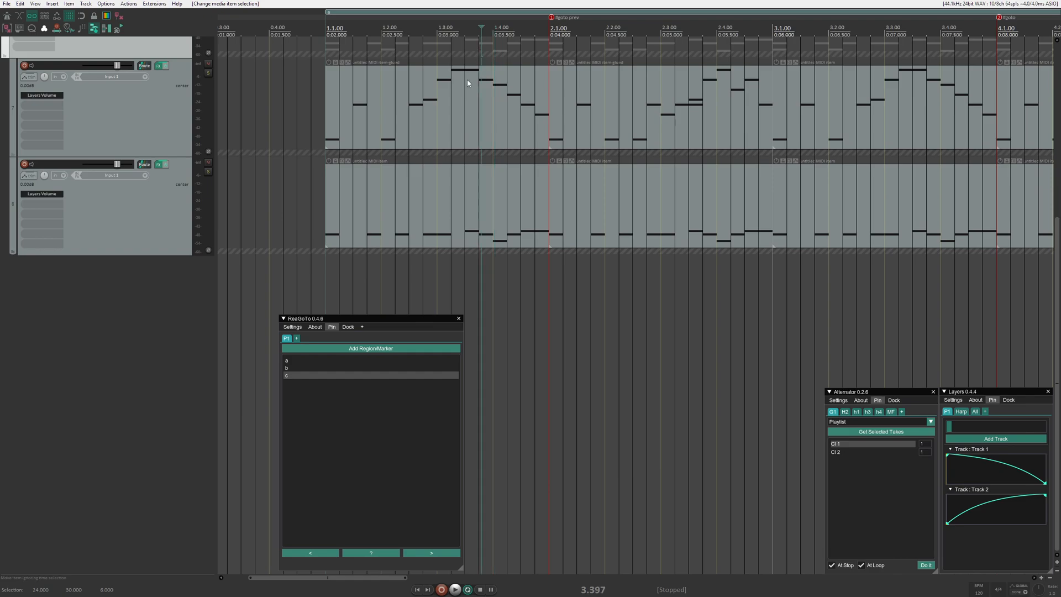
- Look at the Force Update section of the Goto Project Settings and its "#force" identifier
{"action": "left_click", "coordinate": [292, 328]}
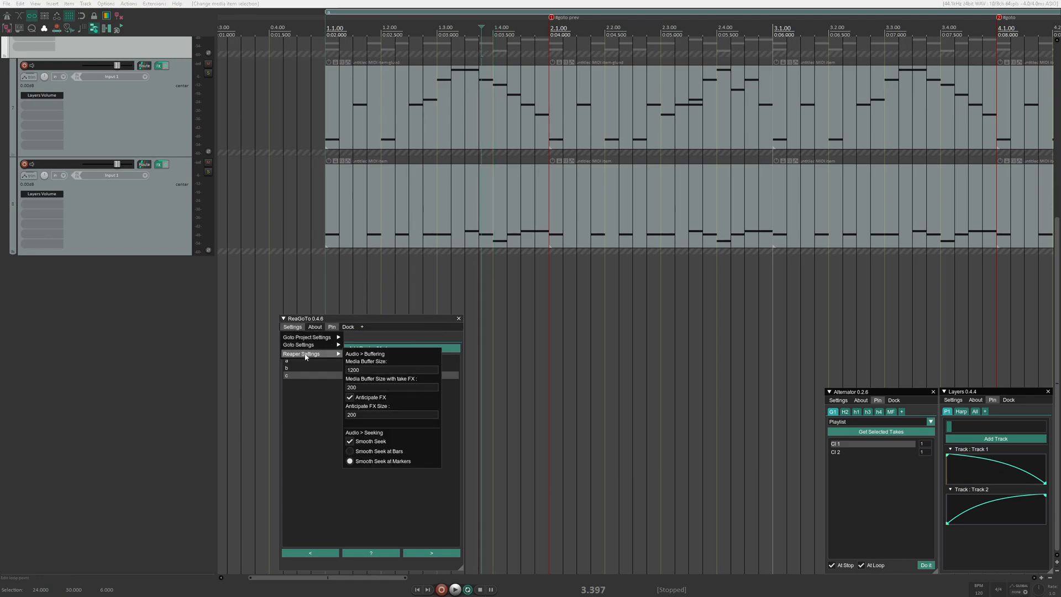
{"action": "mouse_move", "coordinate": [312, 347]}
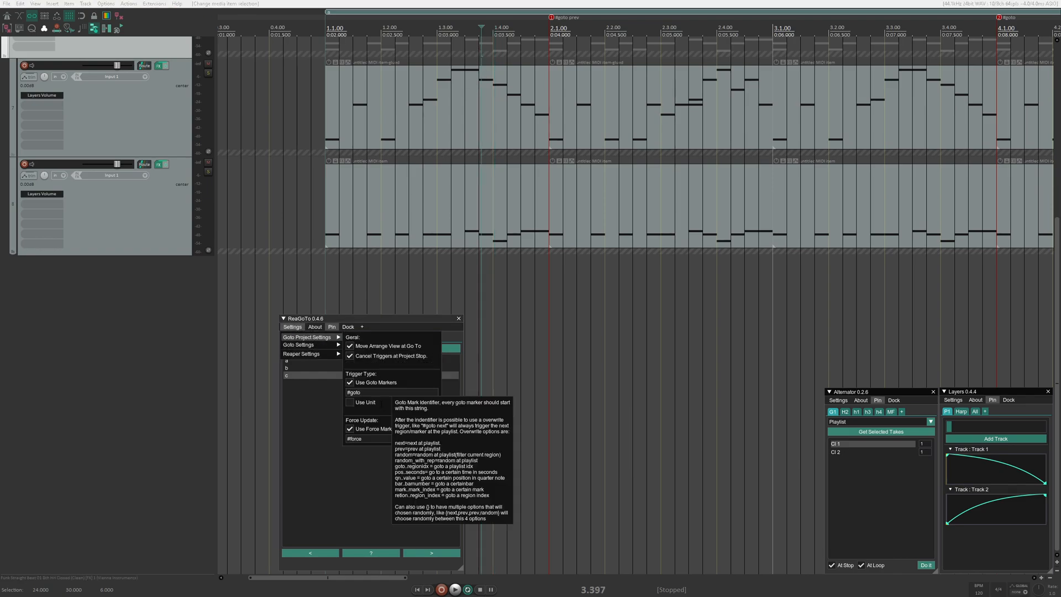
{"action": "left_click_drag", "start_coordinate": [372, 438], "coordinate": [330, 436]}
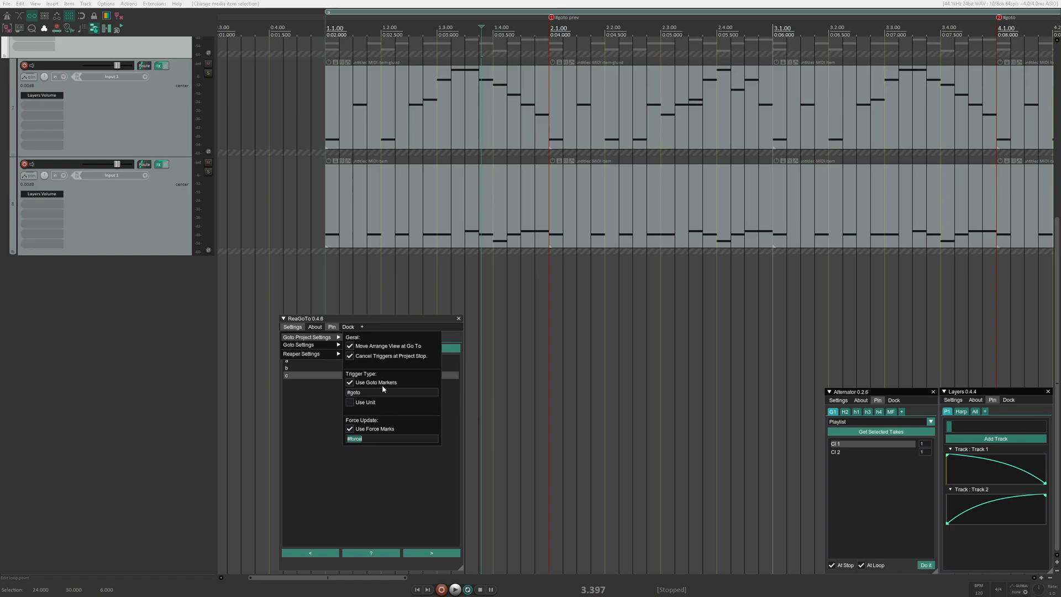
- Add a force marker in region a before the "#goto prev" marker and move it to 1.3.75
{"action": "left_click", "coordinate": [485, 22]}
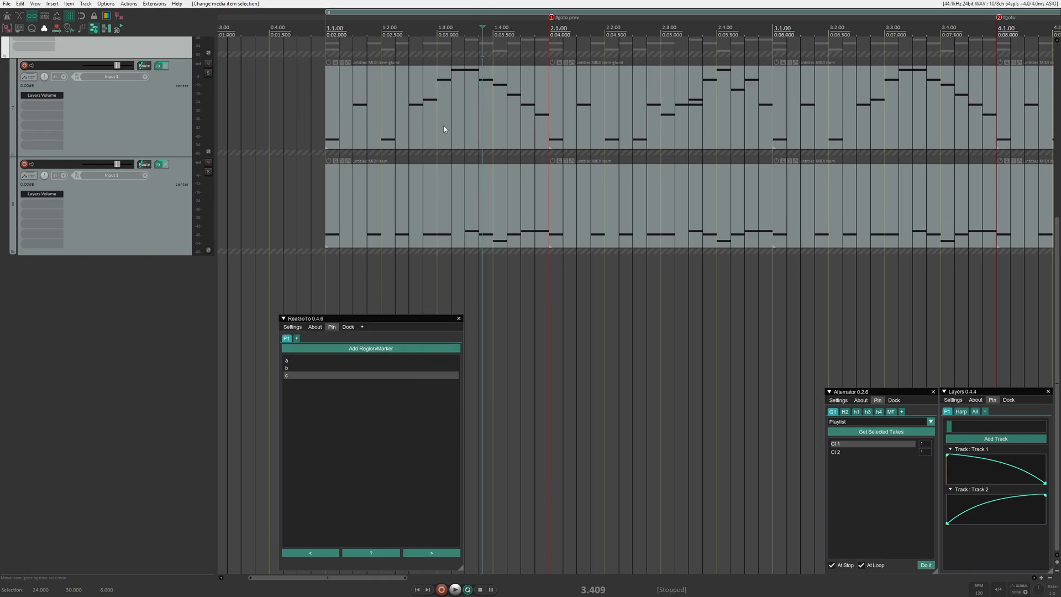
{"action": "left_click", "coordinate": [363, 328], "text": "shift"}
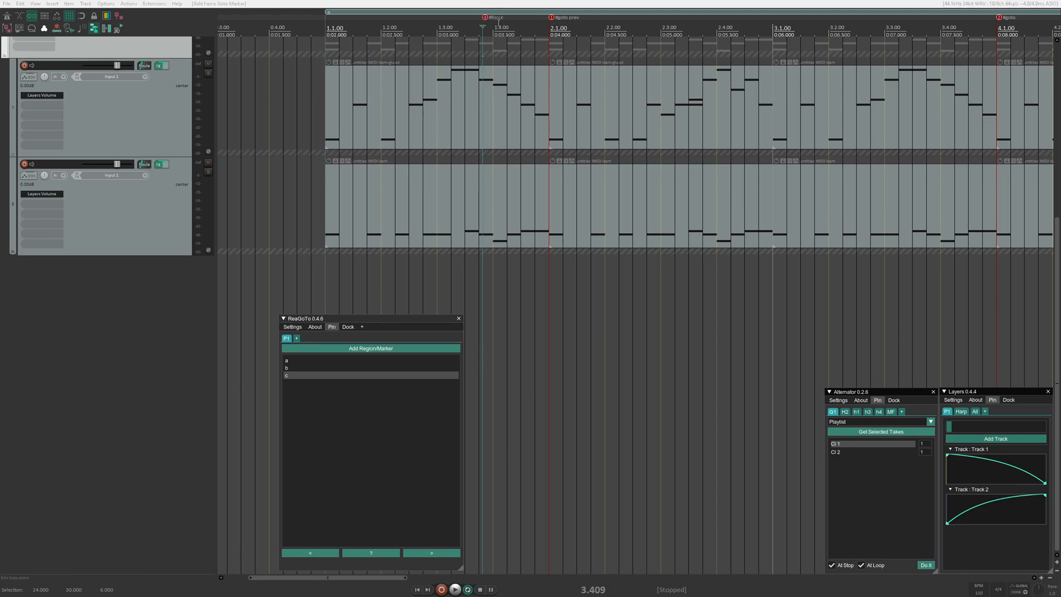
{"action": "mouse_move", "coordinate": [487, 19]}
{"action": "left_mouse_down"}
{"action": "mouse_move", "coordinate": [496, 21]}
{"action": "mouse_move", "coordinate": [482, 18]}
{"action": "left_mouse_up"}
- Rename the force marker "#force next" and start playback to test it
{"action": "right_click", "coordinate": [482, 21]}
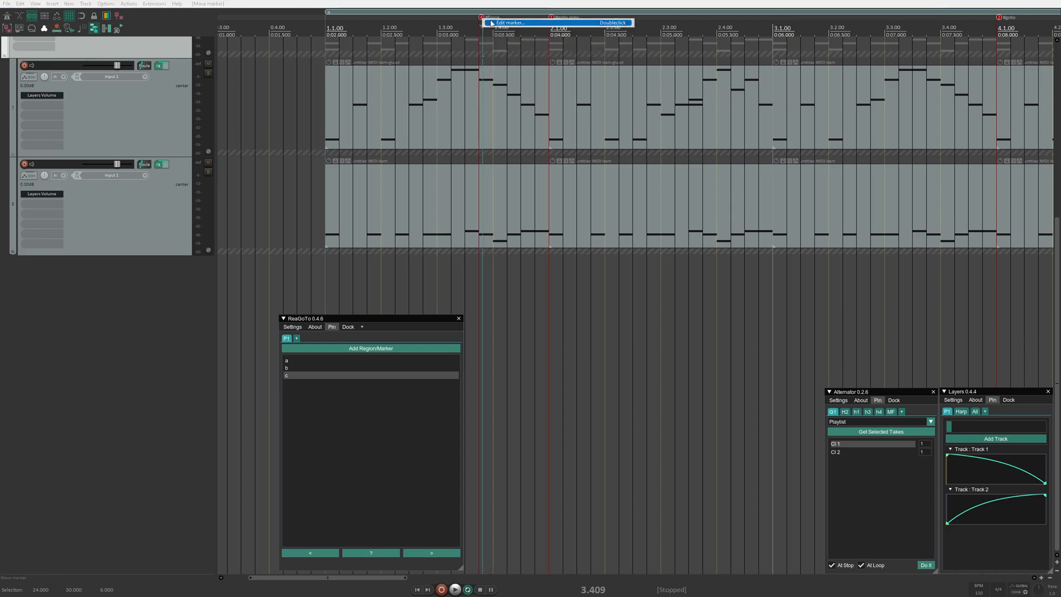
{"action": "left_click", "coordinate": [492, 24]}
{"action": "key", "text": "End"}
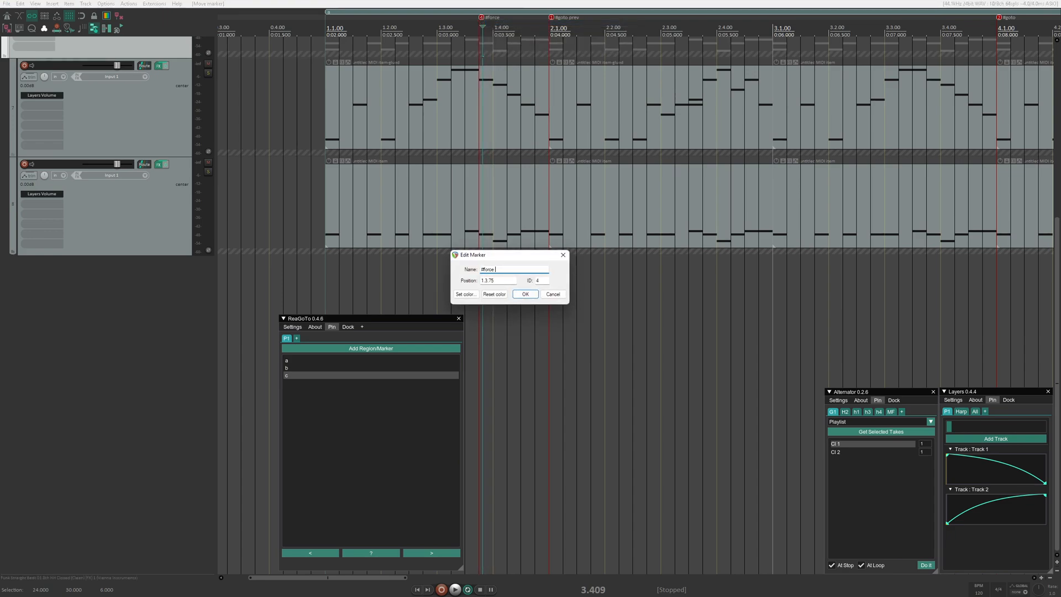
{"action": "type", "text": "next"}
{"action": "key", "text": "Return"}
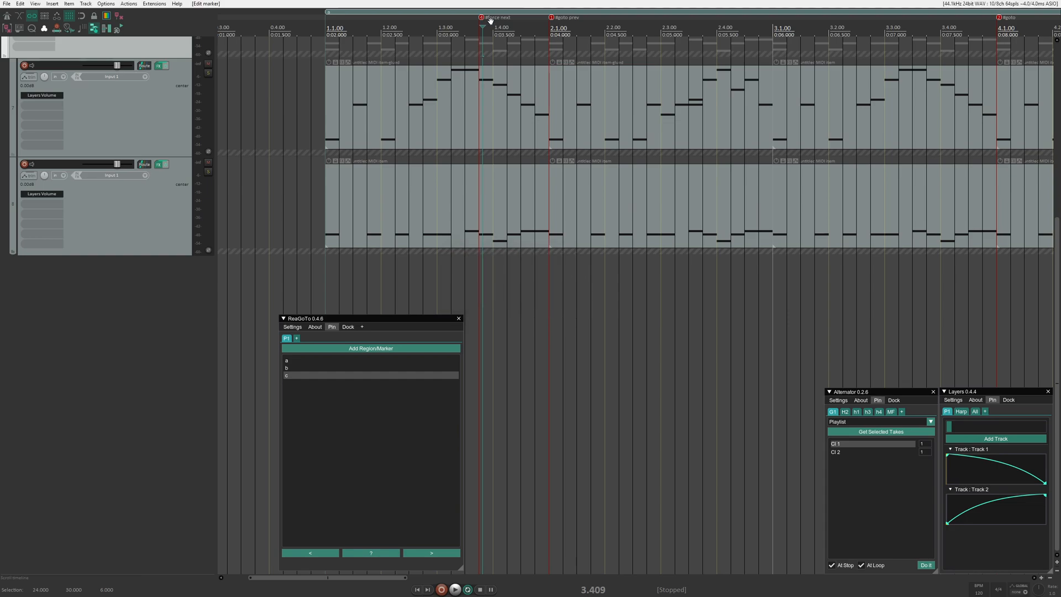
{"action": "key", "text": "space"}
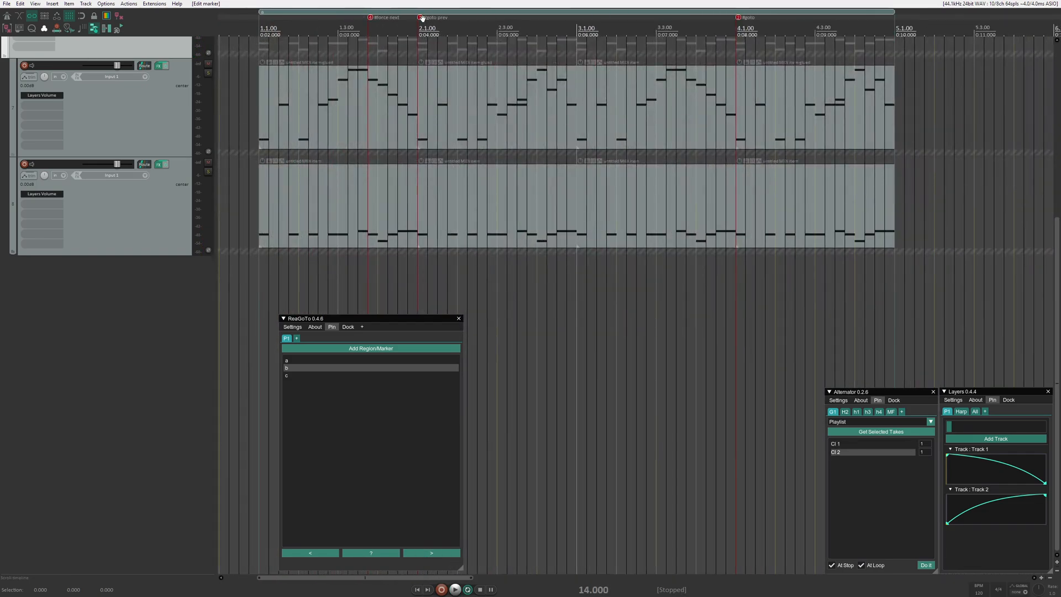
- Move the "#goto prev" marker to about 2.3.00 and shorten its name to "#goto"
{"action": "left_click_drag", "start_coordinate": [422, 18], "coordinate": [500, 24]}
{"action": "left_click", "coordinate": [290, 23]}
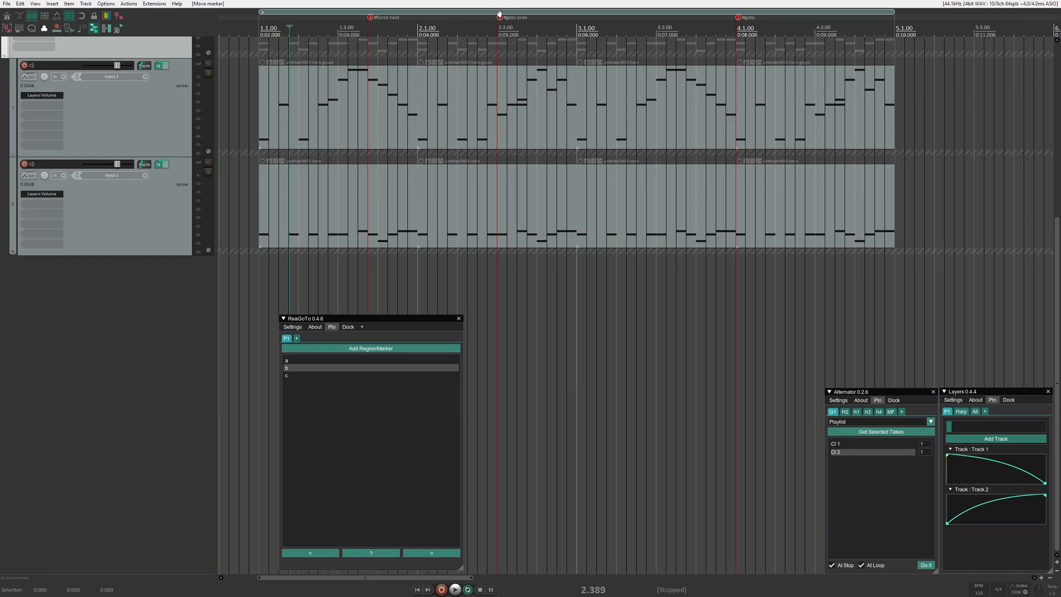
{"action": "right_click", "coordinate": [499, 13]}
{"action": "left_click", "coordinate": [512, 20]}
{"action": "left_click", "coordinate": [499, 270]}
{"action": "key", "text": "BackSpace"}
{"action": "left_click", "coordinate": [525, 294]}
- Play region a through the "#force next" and "#goto" markers, and stop playback after the jump
{"action": "key", "text": "space"}
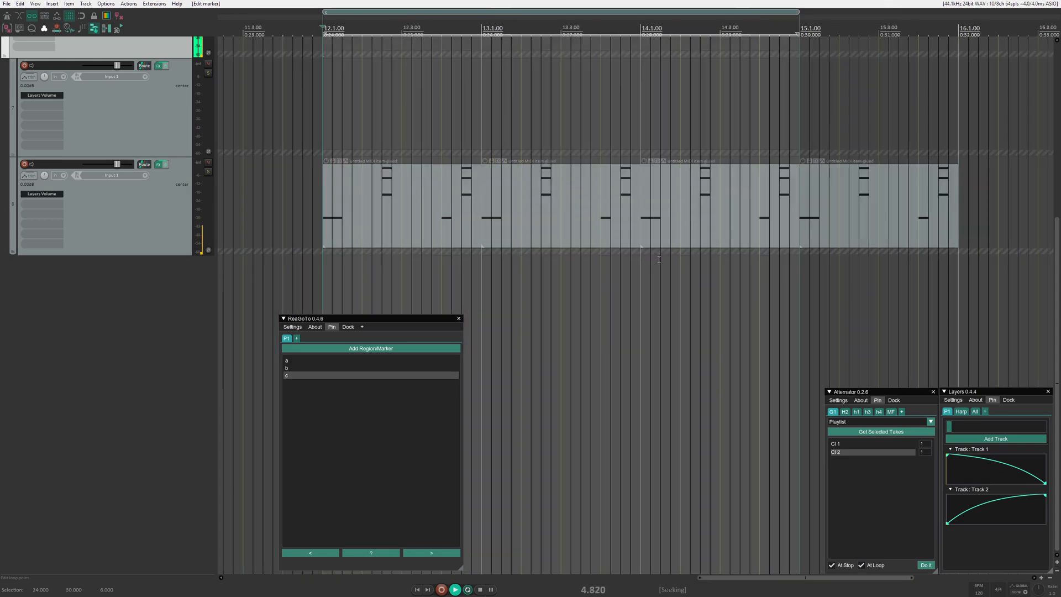
{"action": "key", "text": "space"}
{"action": "scroll", "coordinate": [613, 263], "scroll_direction": "down", "scroll_amount": 8}
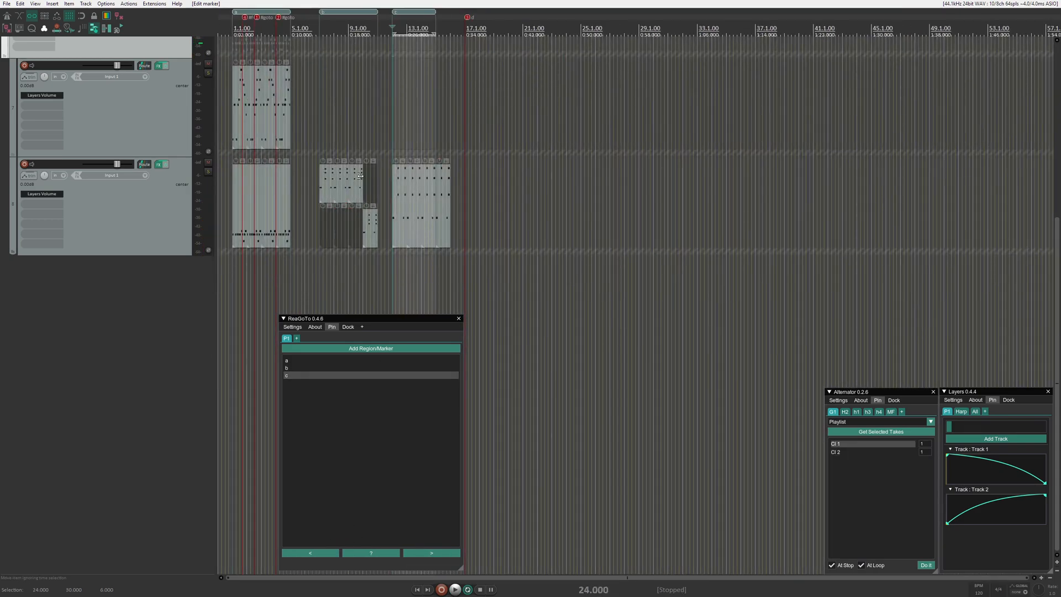
{"action": "scroll", "coordinate": [376, 27], "scroll_direction": "up", "scroll_amount": 8}
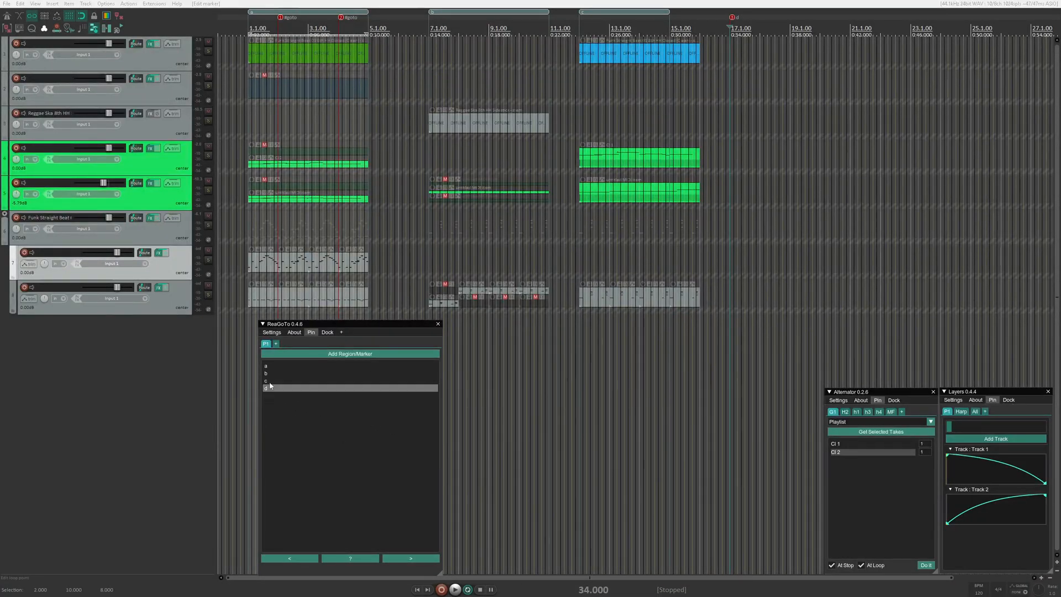
- Add two more empty playlists in ReaGoTo
{"action": "left_click", "coordinate": [277, 345]}
{"action": "left_click", "coordinate": [288, 345]}
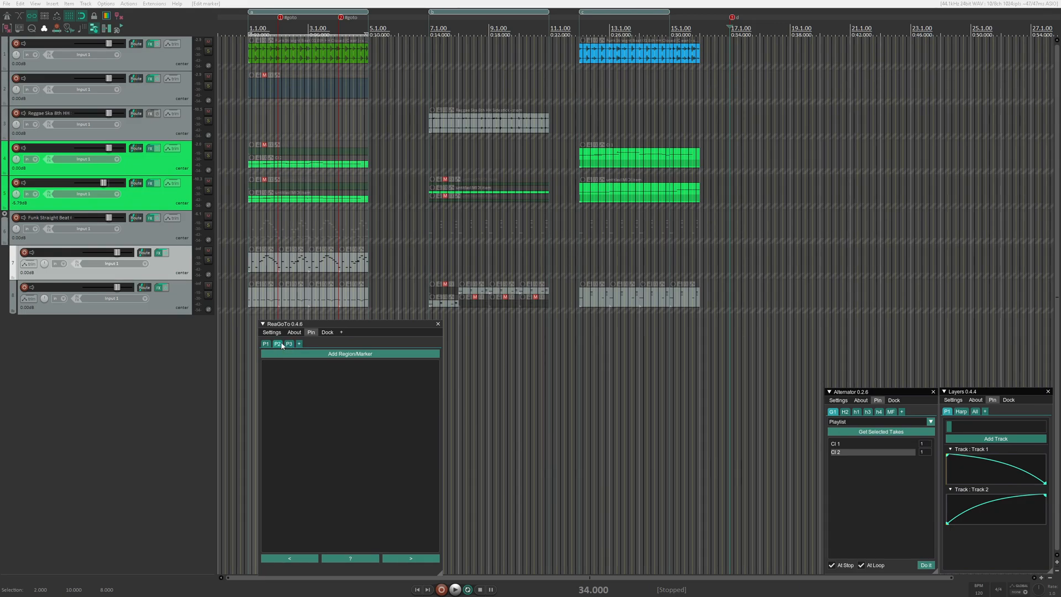
- Delete the two extra empty playlists so that only P1 is left
{"action": "right_click", "coordinate": [279, 344]}
{"action": "left_click", "coordinate": [293, 372]}
{"action": "right_click", "coordinate": [276, 343]}
{"action": "left_click", "coordinate": [293, 370]}
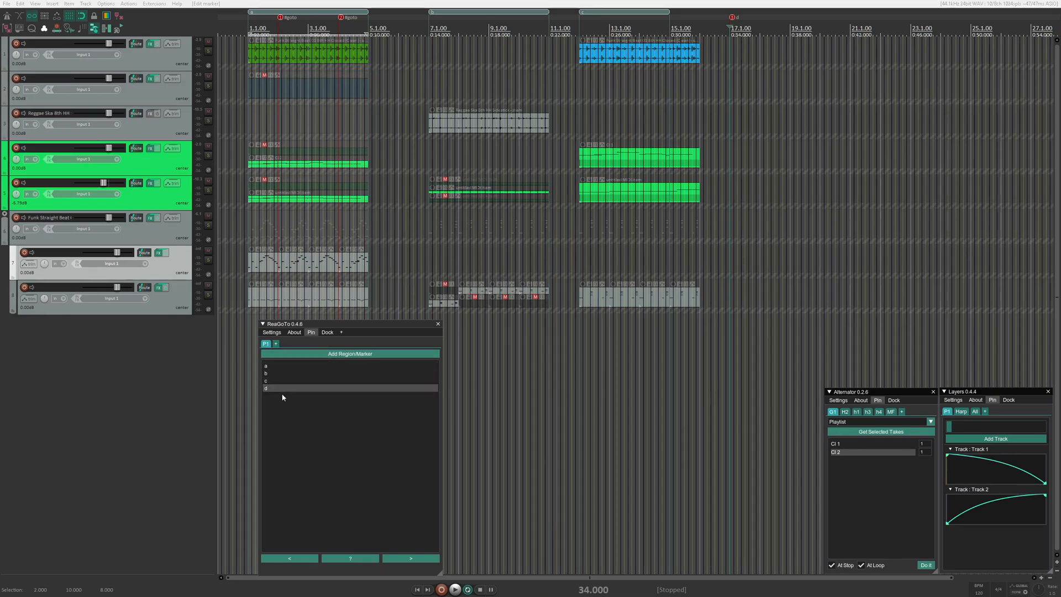
- Turn on shuffling at the end for playlist P1 and advance through its entries past the end several times
{"action": "right_click", "coordinate": [267, 344]}
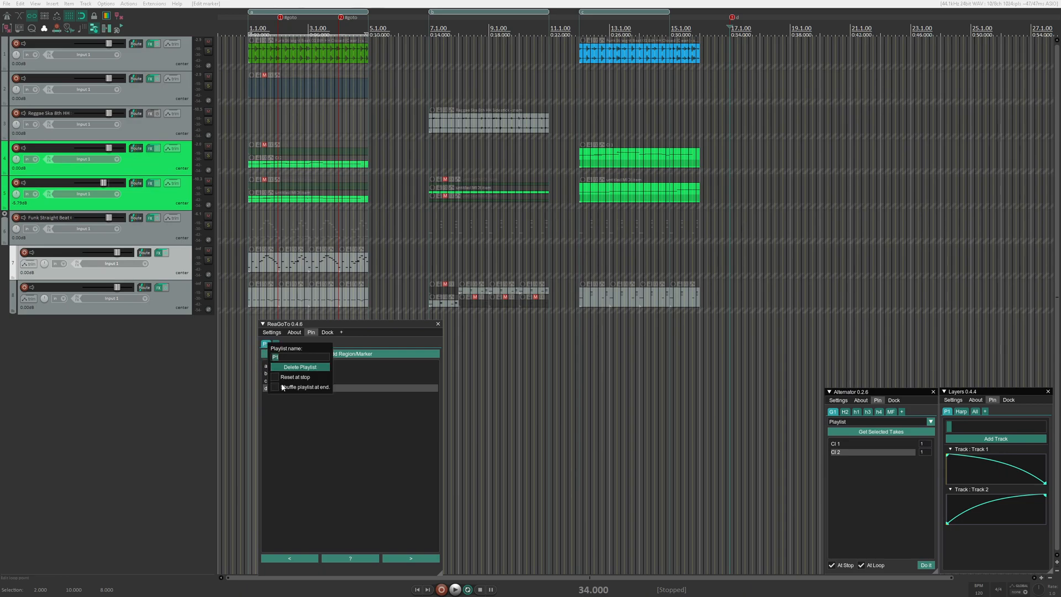
{"action": "left_click", "coordinate": [324, 440]}
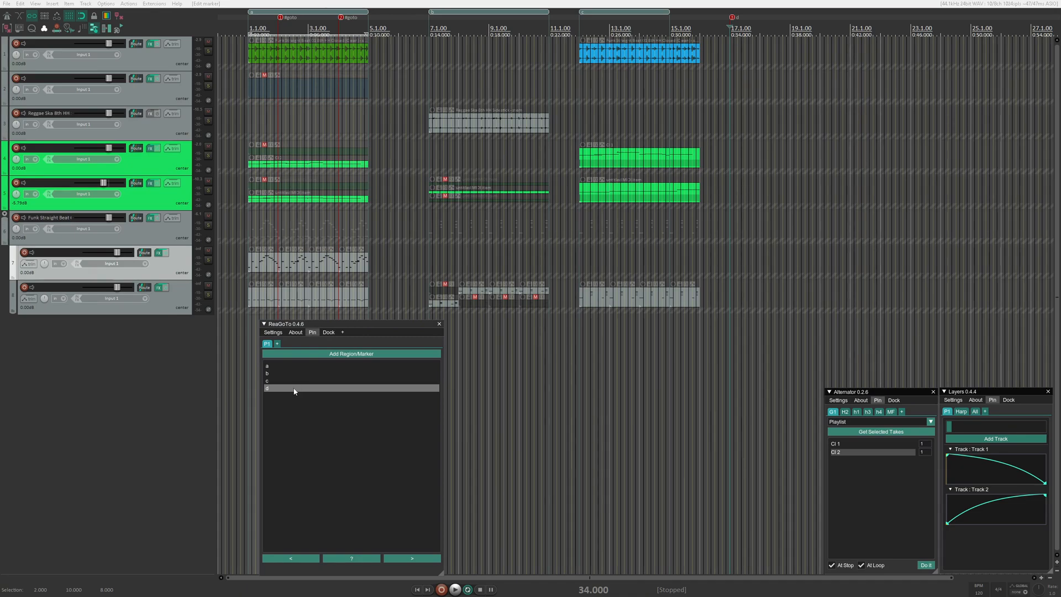
{"action": "left_click", "coordinate": [430, 561]}
{"action": "left_click", "coordinate": [430, 561]}
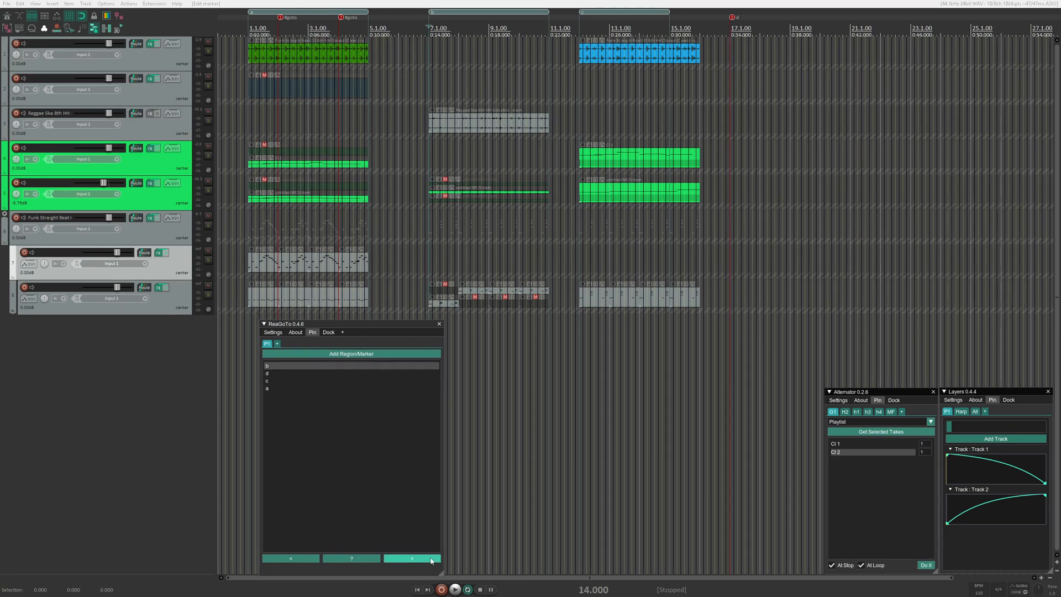
{"action": "left_click", "coordinate": [430, 561]}
{"action": "left_click", "coordinate": [430, 561]}
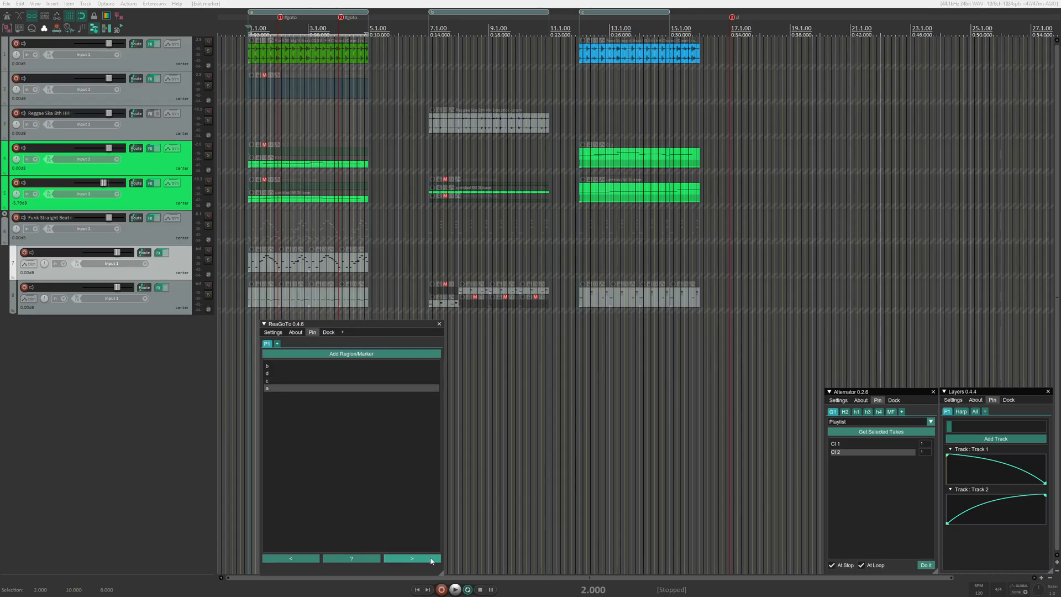
{"action": "left_click", "coordinate": [430, 561]}
{"action": "left_click", "coordinate": [430, 561]}
{"action": "left_click", "coordinate": [430, 561]}
{"action": "left_click", "coordinate": [431, 561]}
{"action": "left_click", "coordinate": [431, 561]}
{"action": "left_click", "coordinate": [431, 561]}
{"action": "left_click", "coordinate": [431, 561]}
{"action": "left_click", "coordinate": [431, 561]}
{"action": "left_click", "coordinate": [430, 561]}
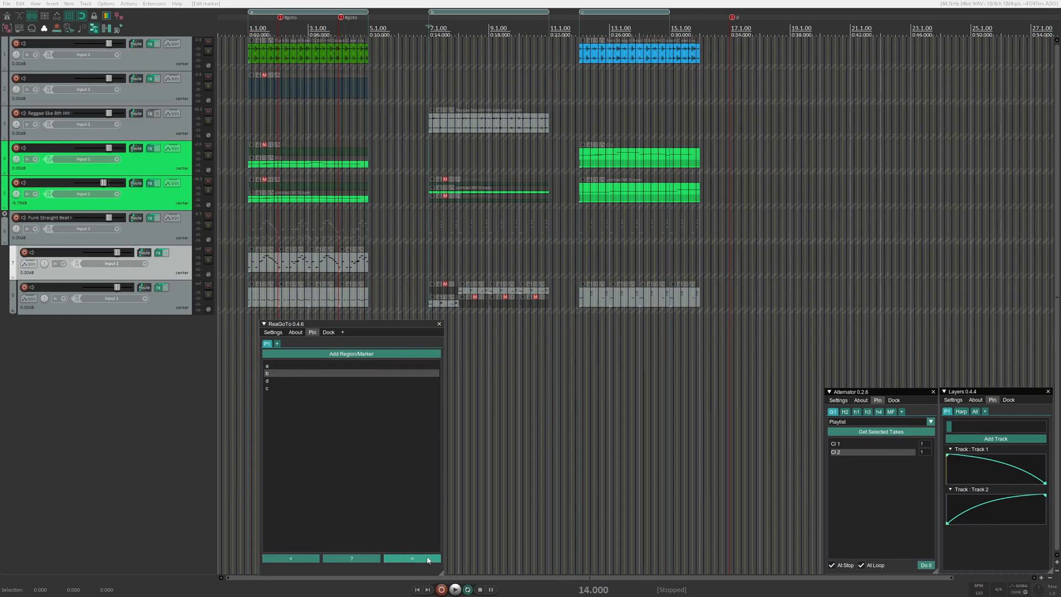
- Go backward through the entries of P1 repeatedly, past the start of the list
{"action": "left_click", "coordinate": [304, 560]}
{"action": "left_click", "coordinate": [303, 561]}
{"action": "left_click", "coordinate": [303, 561]}
{"action": "left_click", "coordinate": [304, 561]}
{"action": "left_click", "coordinate": [304, 562]}
{"action": "left_click", "coordinate": [303, 562]}
{"action": "left_click", "coordinate": [304, 562]}
{"action": "left_click", "coordinate": [304, 560]}
{"action": "left_click", "coordinate": [303, 560]}
{"action": "left_click", "coordinate": [303, 561]}
{"action": "left_click", "coordinate": [303, 561]}
{"action": "left_click", "coordinate": [303, 561]}
{"action": "left_click", "coordinate": [303, 561]}
{"action": "left_click", "coordinate": [303, 561]}
{"action": "left_click", "coordinate": [303, 561]}
{"action": "left_click", "coordinate": [303, 561]}
{"action": "left_click", "coordinate": [303, 561]}
{"action": "left_click", "coordinate": [303, 561]}
{"action": "left_click", "coordinate": [302, 561]}
{"action": "left_click_drag", "start_coordinate": [303, 562], "coordinate": [304, 564]}
{"action": "left_click", "coordinate": [303, 561]}
{"action": "left_click", "coordinate": [302, 560]}
- Review the P1 playlist options and rearrange its entries into the order a, b, c, d
{"action": "right_click", "coordinate": [268, 347]}
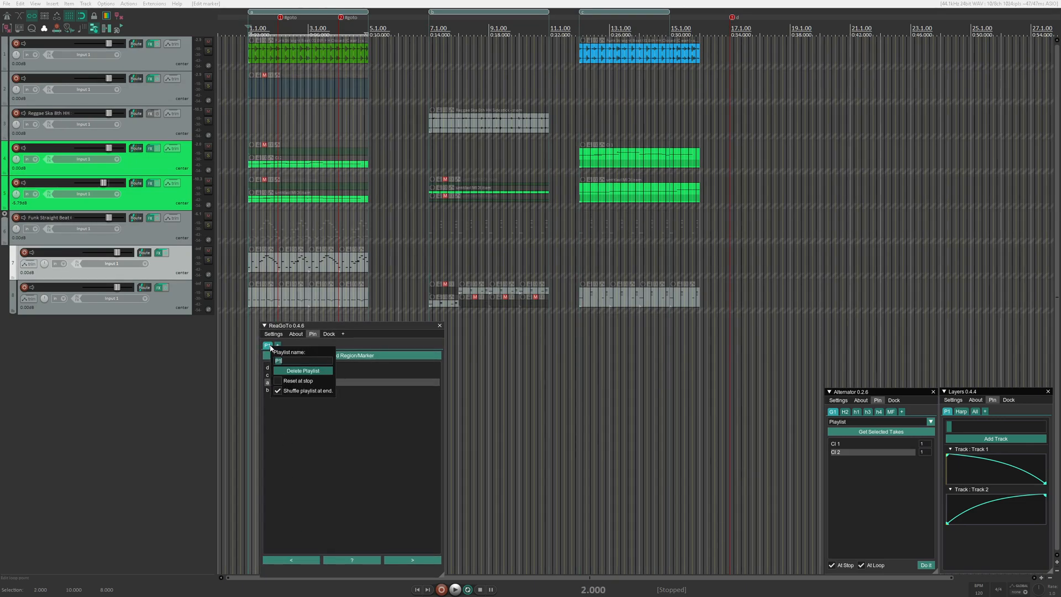
{"action": "left_click", "coordinate": [290, 467]}
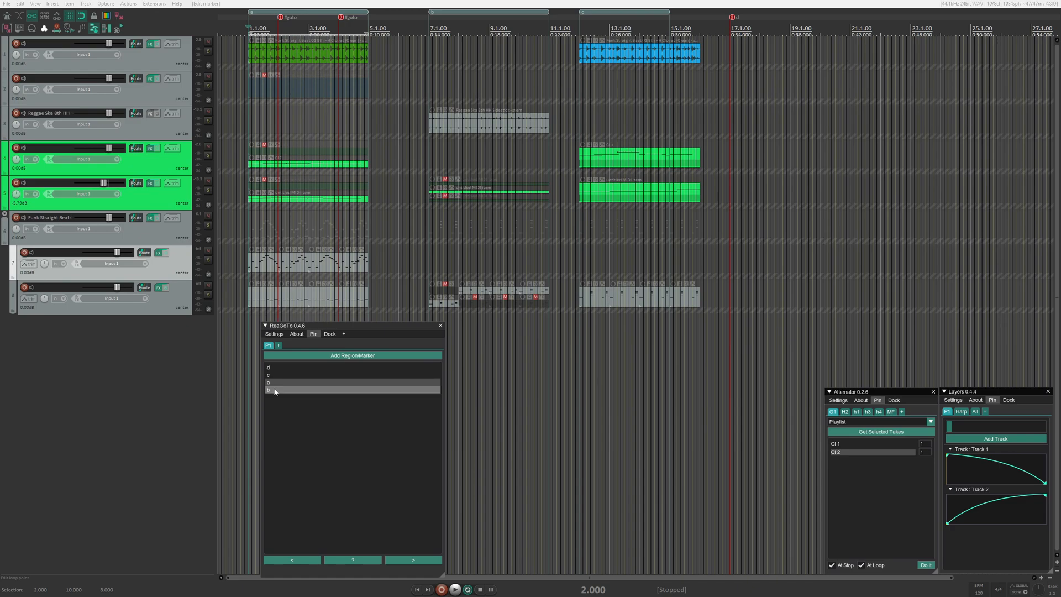
{"action": "mouse_move", "coordinate": [275, 385]}
{"action": "left_mouse_down"}
{"action": "mouse_move", "coordinate": [277, 369]}
{"action": "mouse_move", "coordinate": [282, 393]}
{"action": "left_mouse_up"}
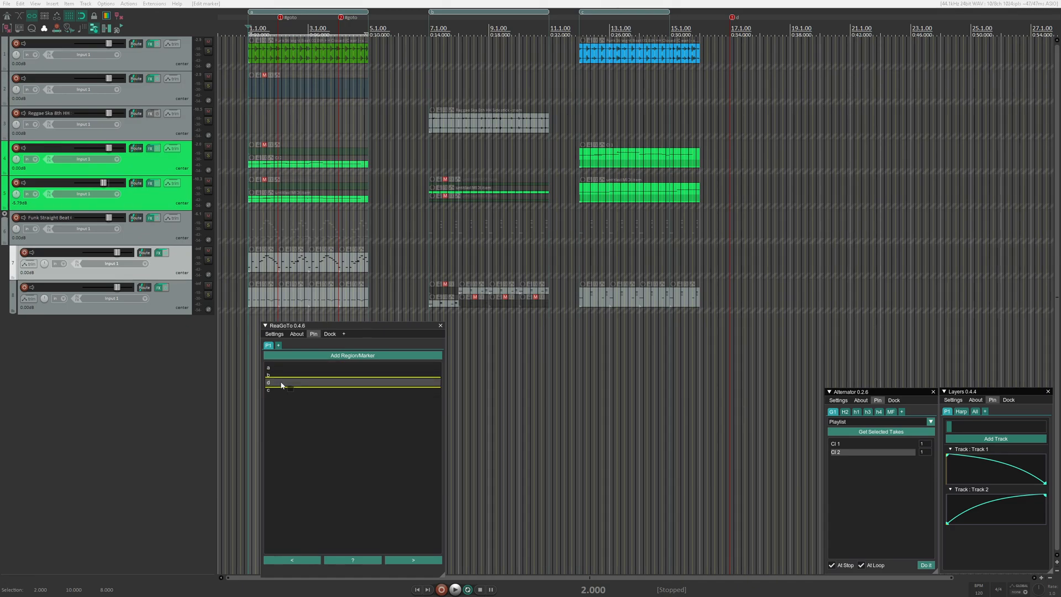
- Enable Reset at stop for playlist P1 with reset entry 1
{"action": "left_click", "coordinate": [269, 346]}
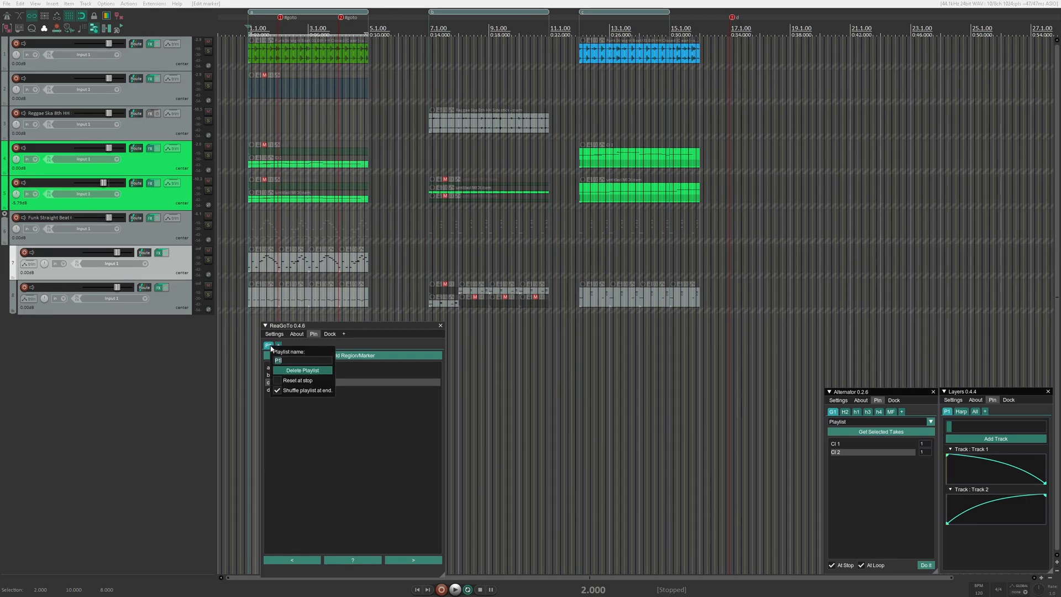
{"action": "left_click", "coordinate": [280, 381]}
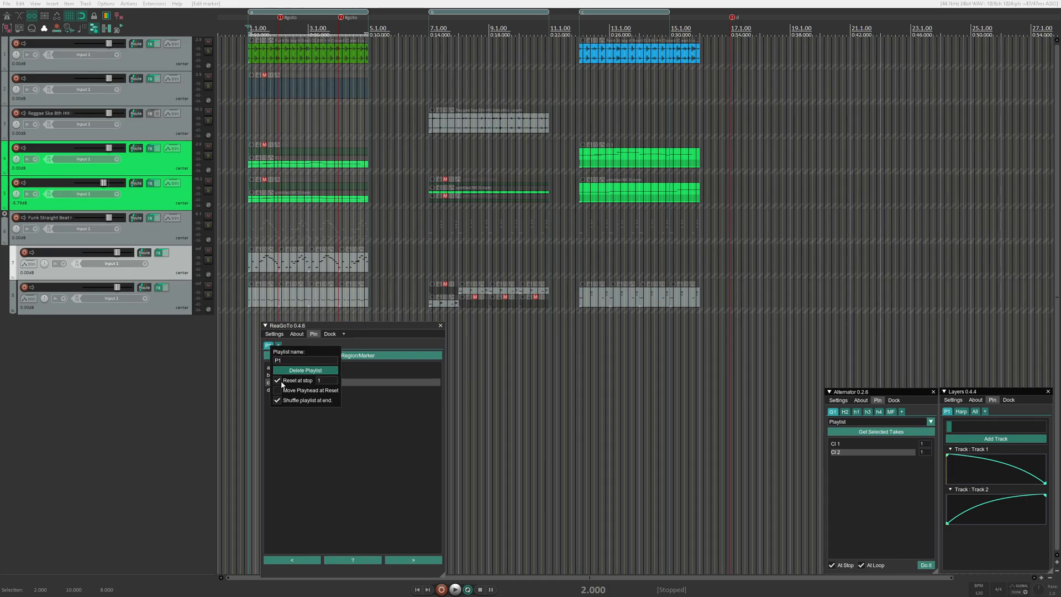
{"action": "left_click", "coordinate": [320, 380]}
{"action": "left_click", "coordinate": [323, 435]}
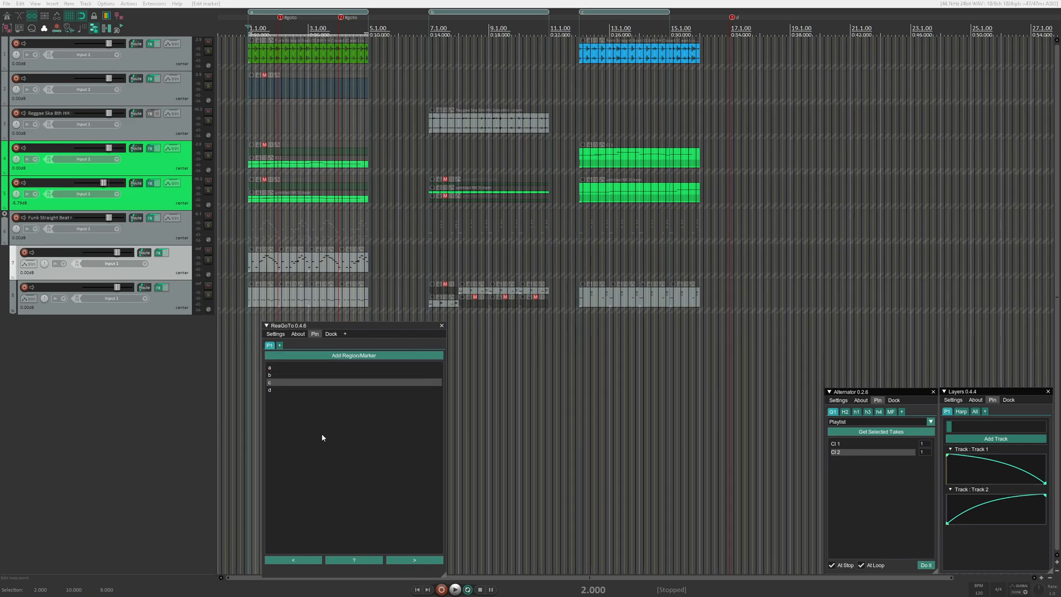
- Place the edit cursor at 26.750 inside region c, and start and stop playback to test the playlist reset
{"action": "left_click", "coordinate": [718, 123]}
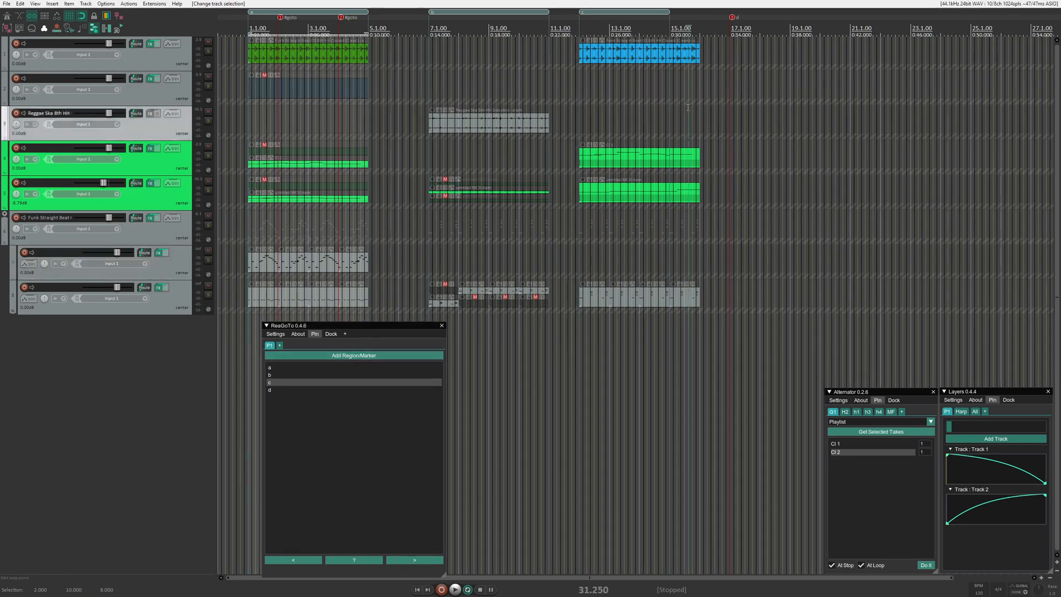
{"action": "left_click", "coordinate": [620, 79]}
{"action": "key", "text": "space"}
{"action": "key", "text": "space"}
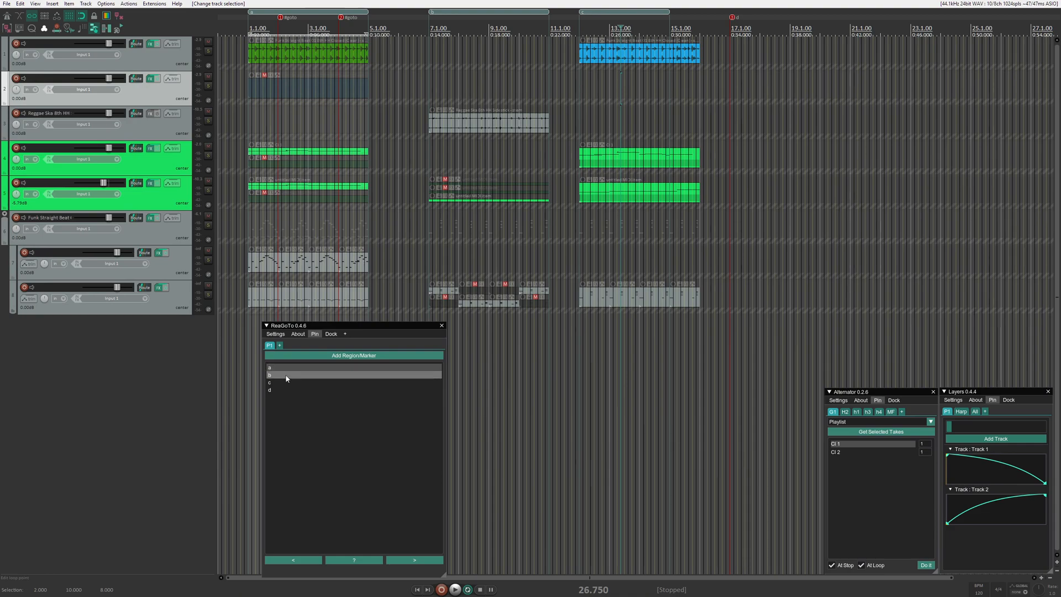
- Enable Move Playhead at Reset for P1, and play and stop from about 28.0 in region c to test it
{"action": "right_click", "coordinate": [271, 347]}
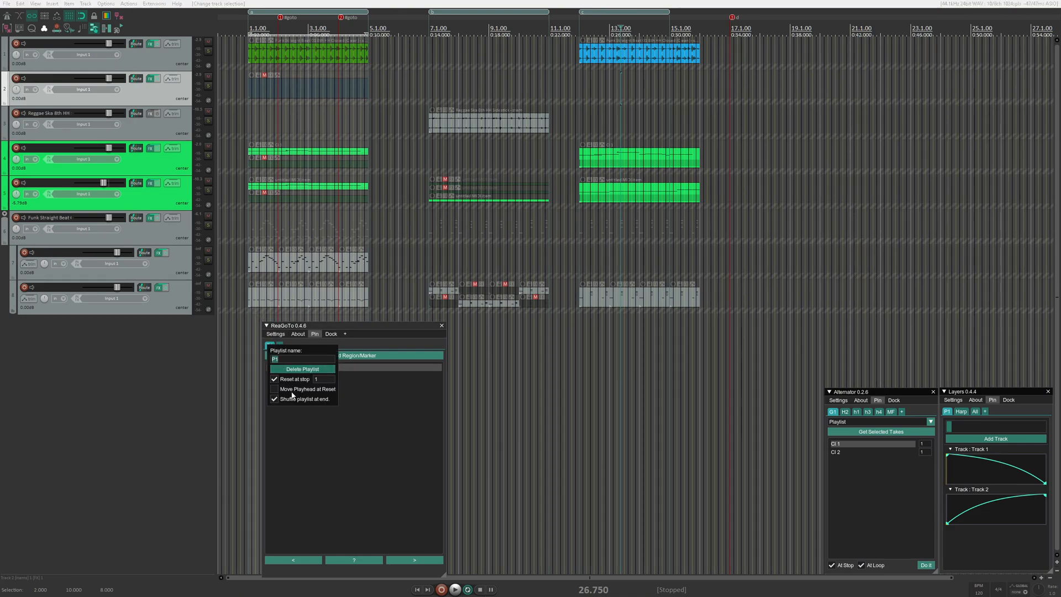
{"action": "left_click", "coordinate": [387, 445]}
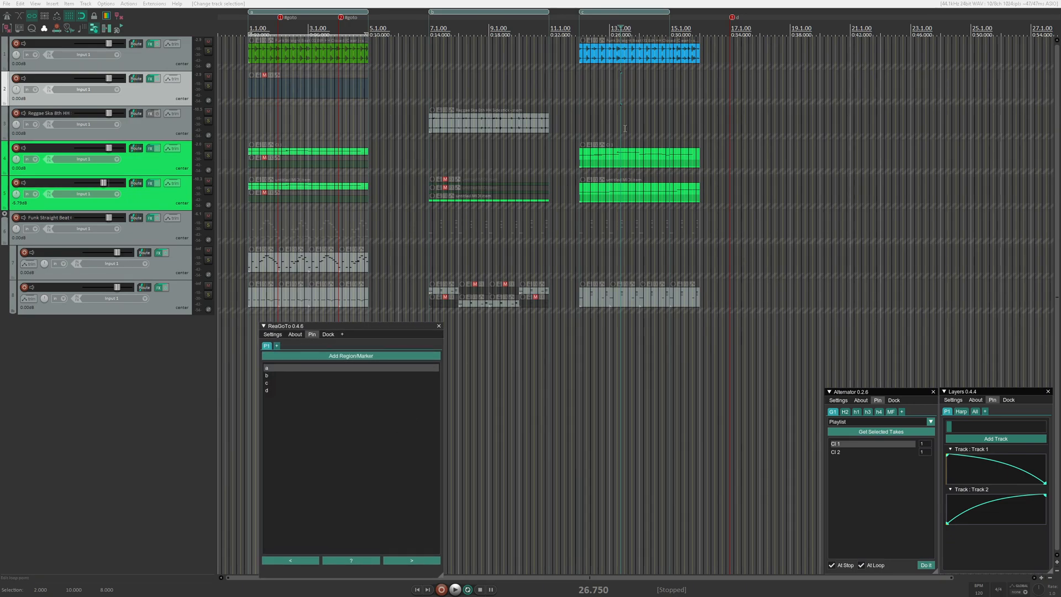
{"action": "left_click", "coordinate": [639, 116]}
{"action": "key", "text": "space"}
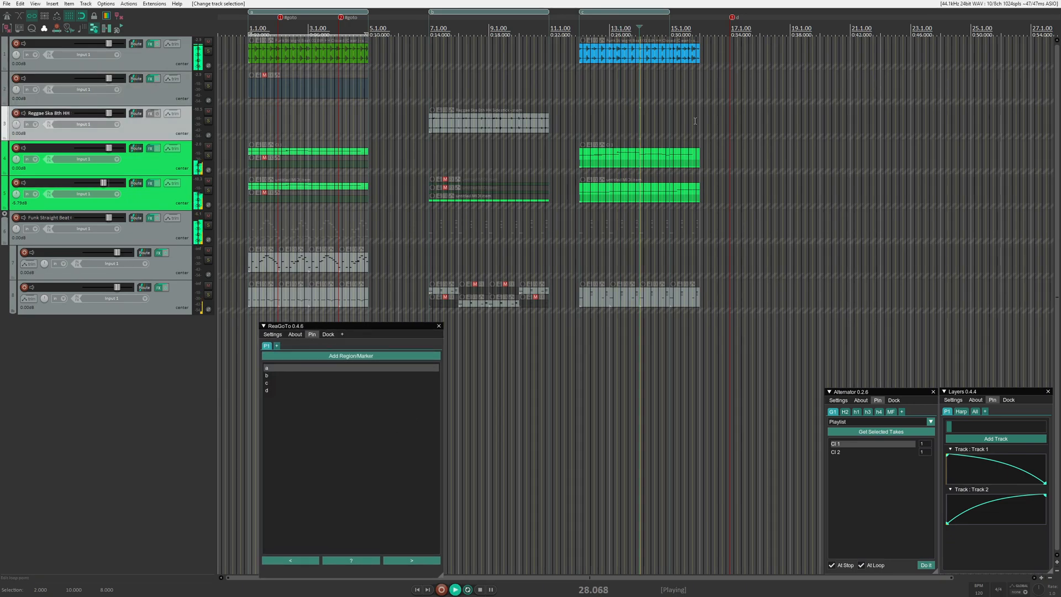
{"action": "key", "text": "space"}
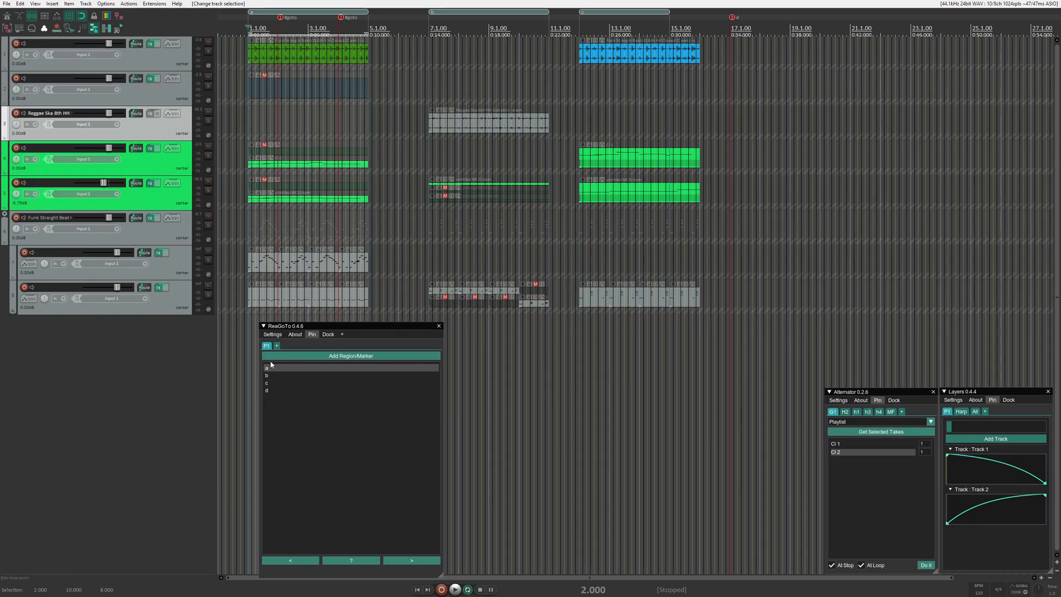
- Set P1's reset entry to 3, and start and stop playback to test the reset
{"action": "right_click", "coordinate": [267, 345]}
{"action": "left_click", "coordinate": [320, 381]}
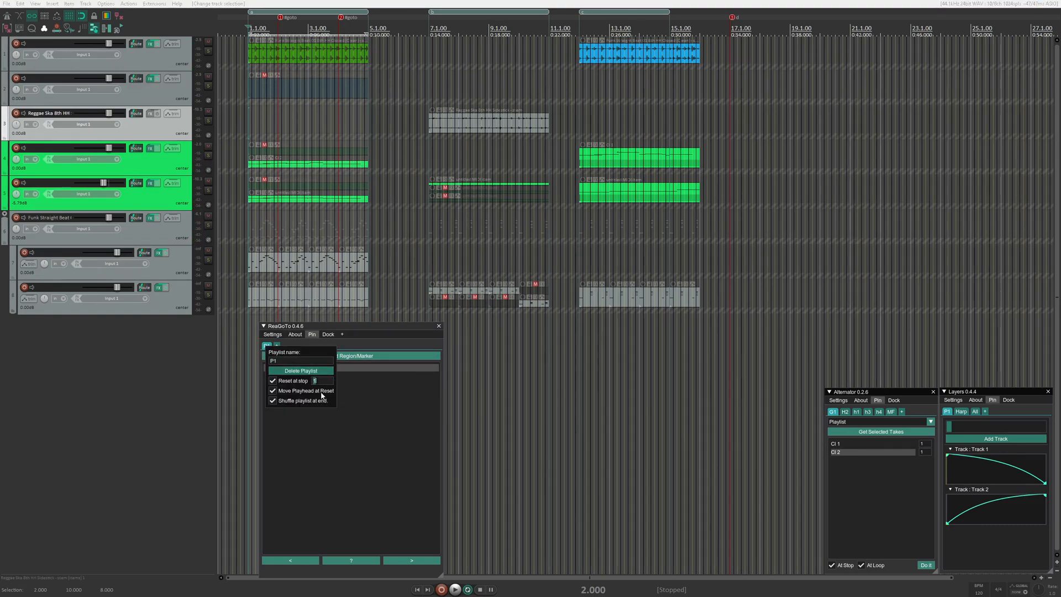
{"action": "left_click", "coordinate": [370, 413]}
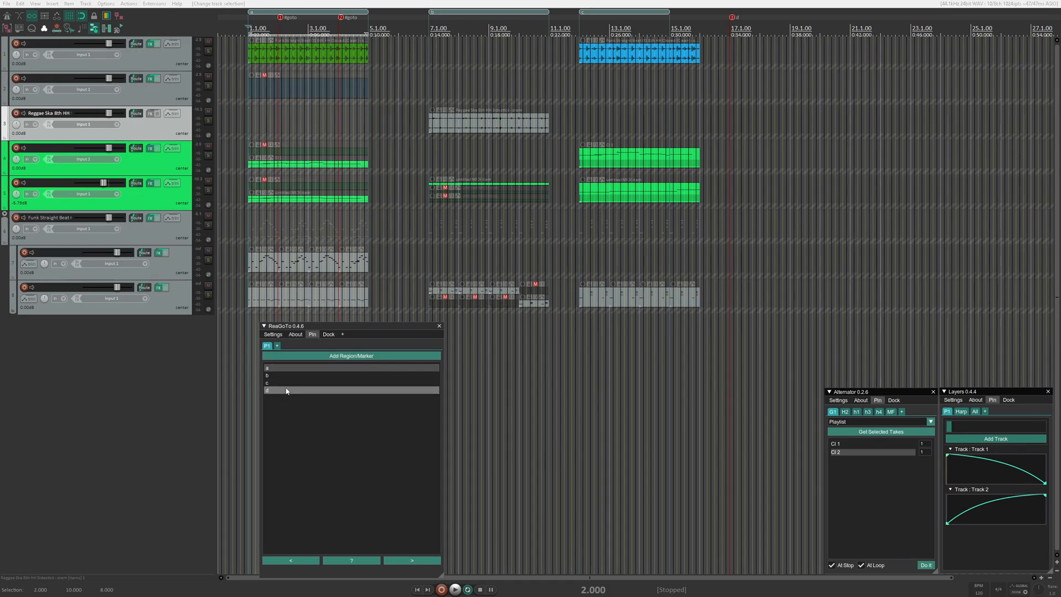
{"action": "right_click", "coordinate": [265, 347]}
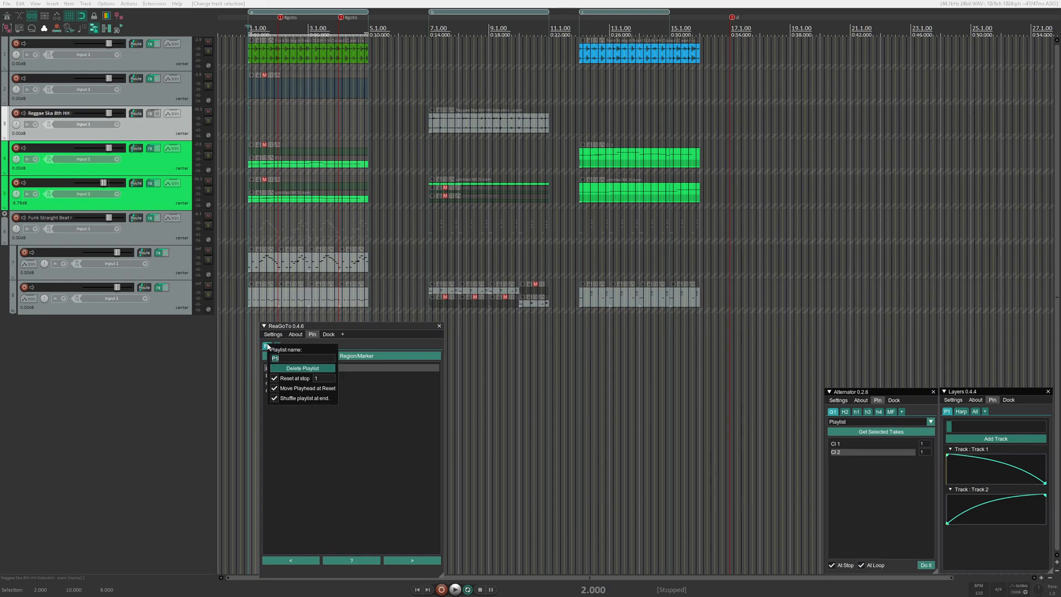
{"action": "left_click", "coordinate": [361, 436]}
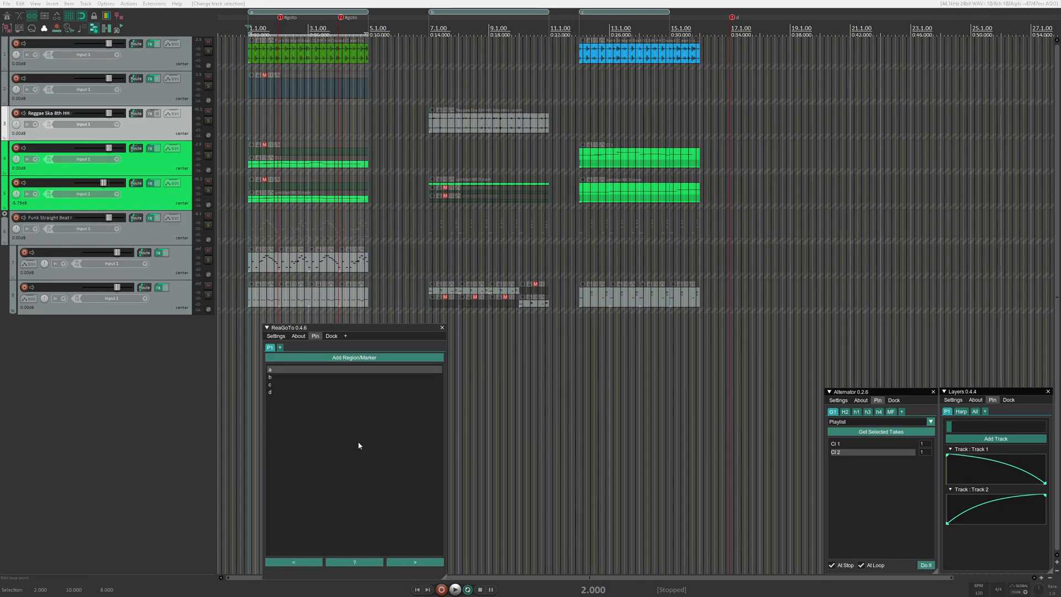
{"action": "key", "text": "space"}
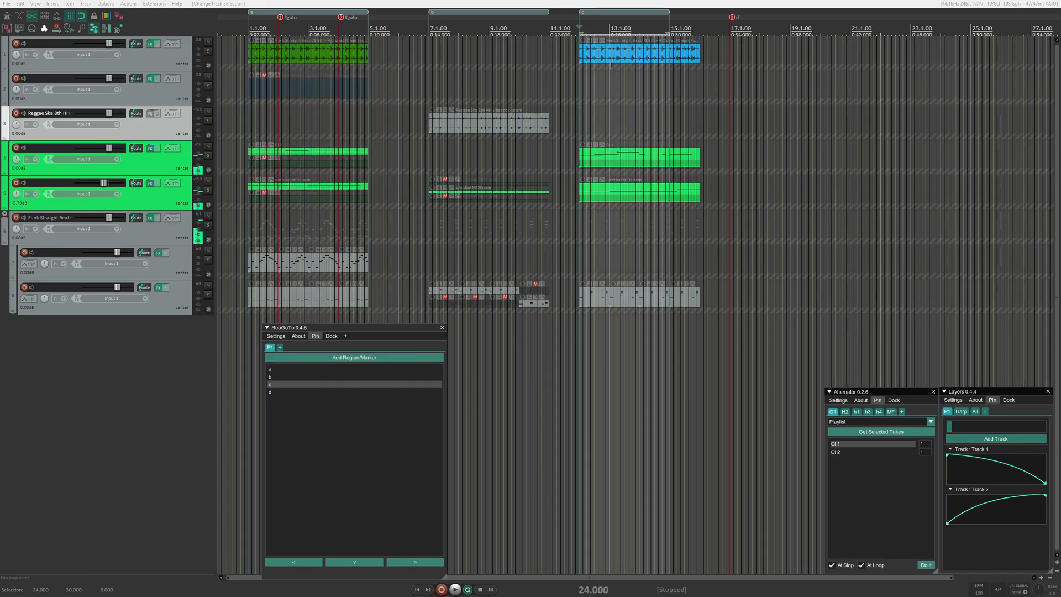
{"action": "key", "text": "space"}
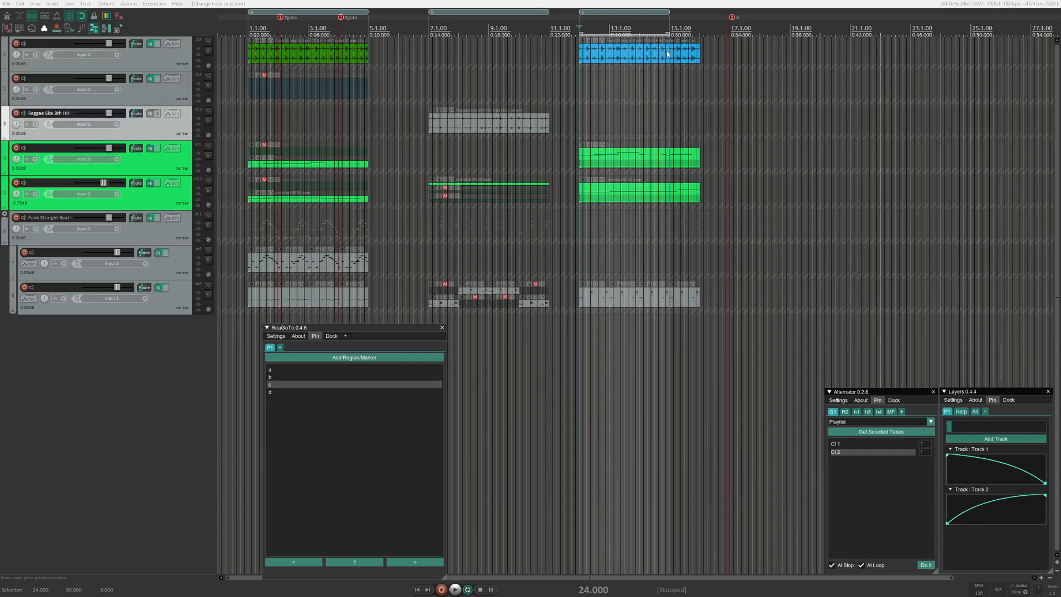
- Select the blue item in region c, and jump to playlist entries d, a, b and c in turn
{"action": "left_click_drag", "start_coordinate": [668, 53], "coordinate": [661, 64]}
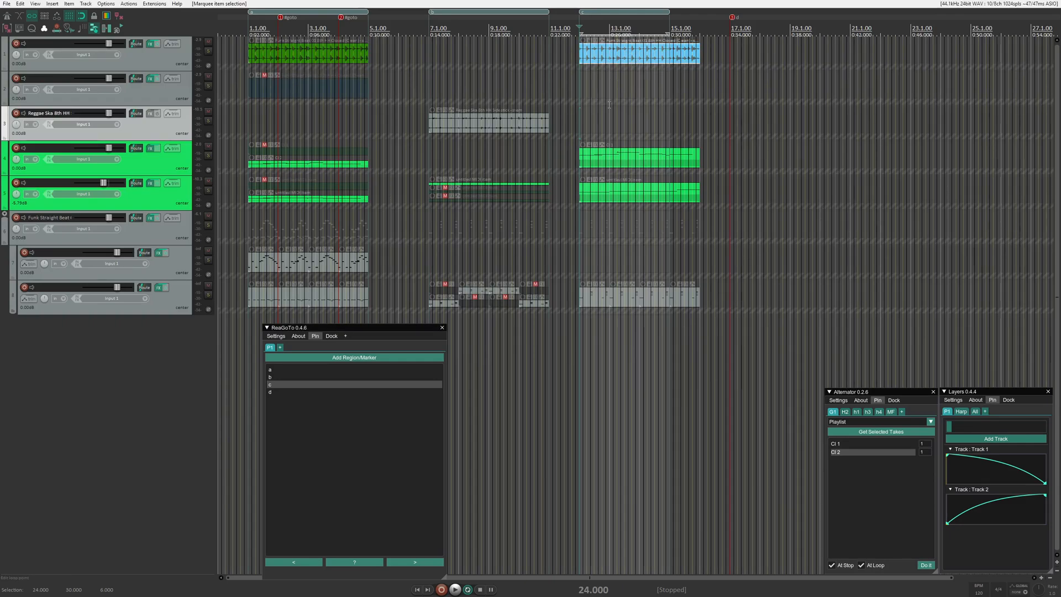
{"action": "left_click", "coordinate": [291, 394]}
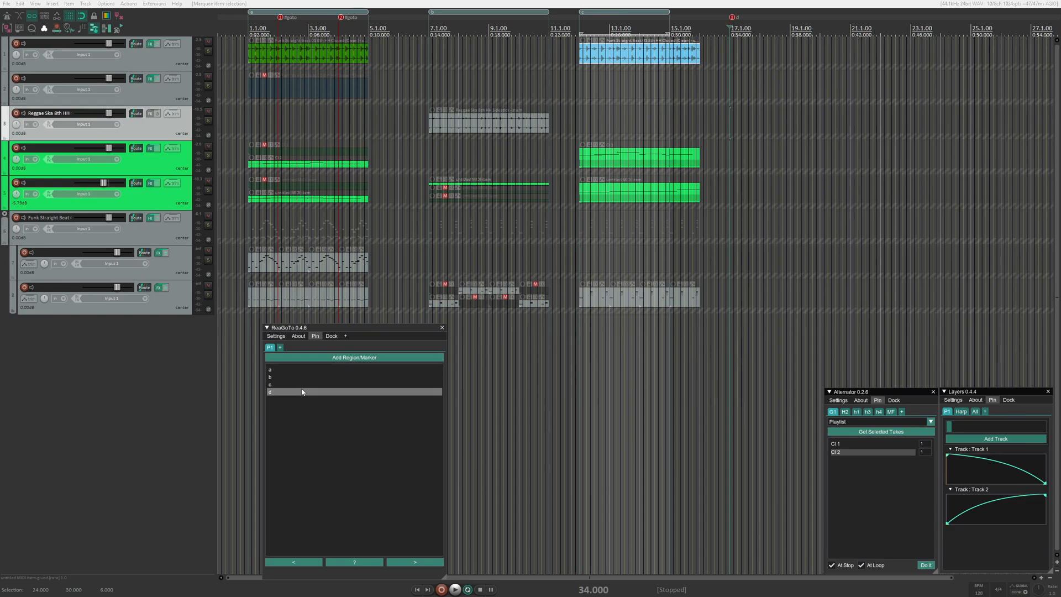
{"action": "left_click", "coordinate": [279, 370]}
{"action": "left_click", "coordinate": [281, 377]}
{"action": "left_click", "coordinate": [283, 385]}
- Check the reset options of playlist P1 and jump to entry d
{"action": "right_click", "coordinate": [271, 348]}
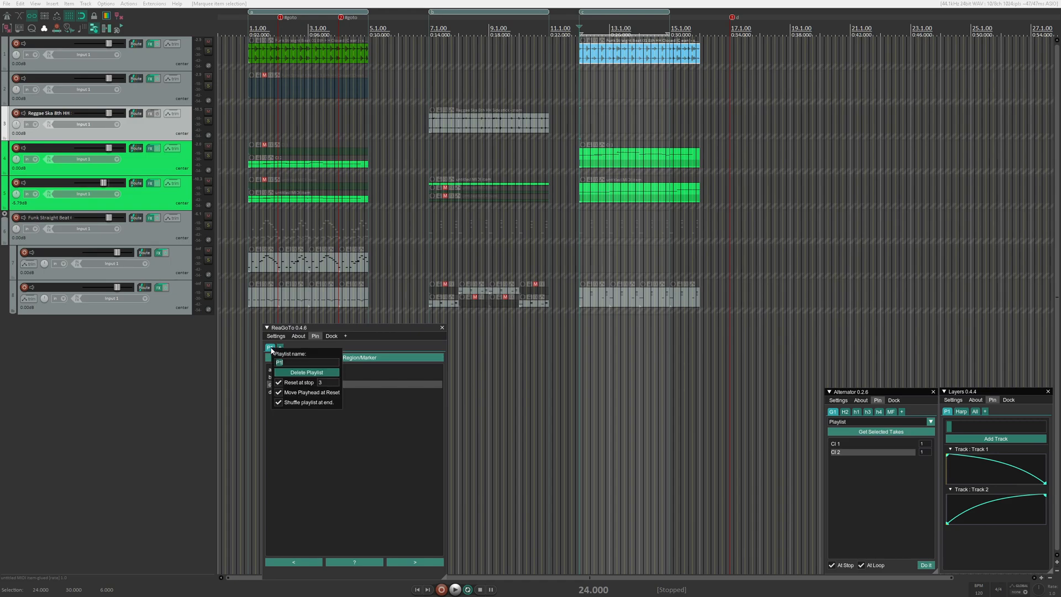
{"action": "key", "text": "Escape"}
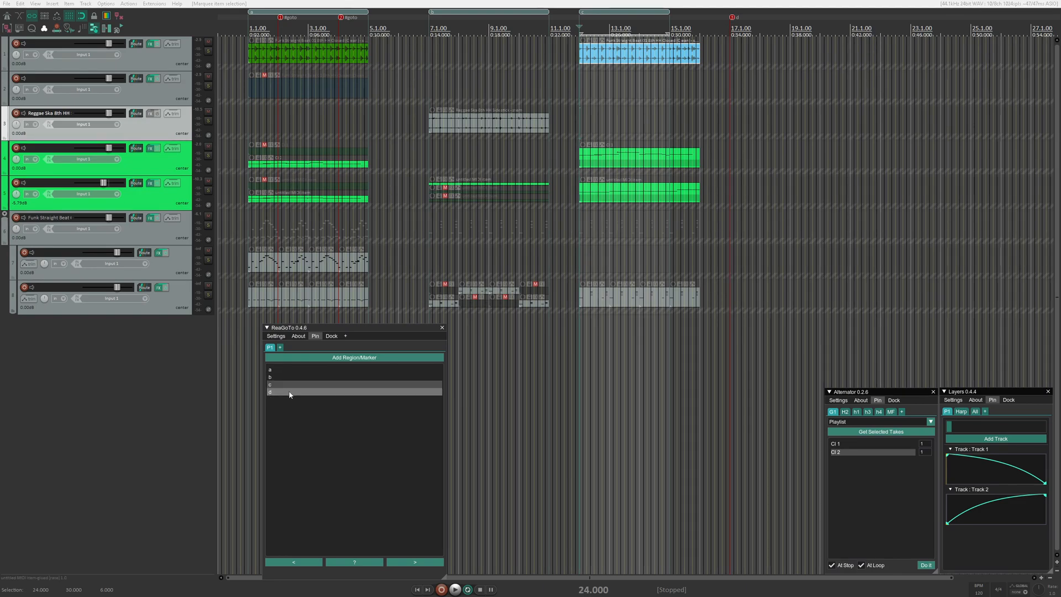
{"action": "left_click", "coordinate": [290, 393]}
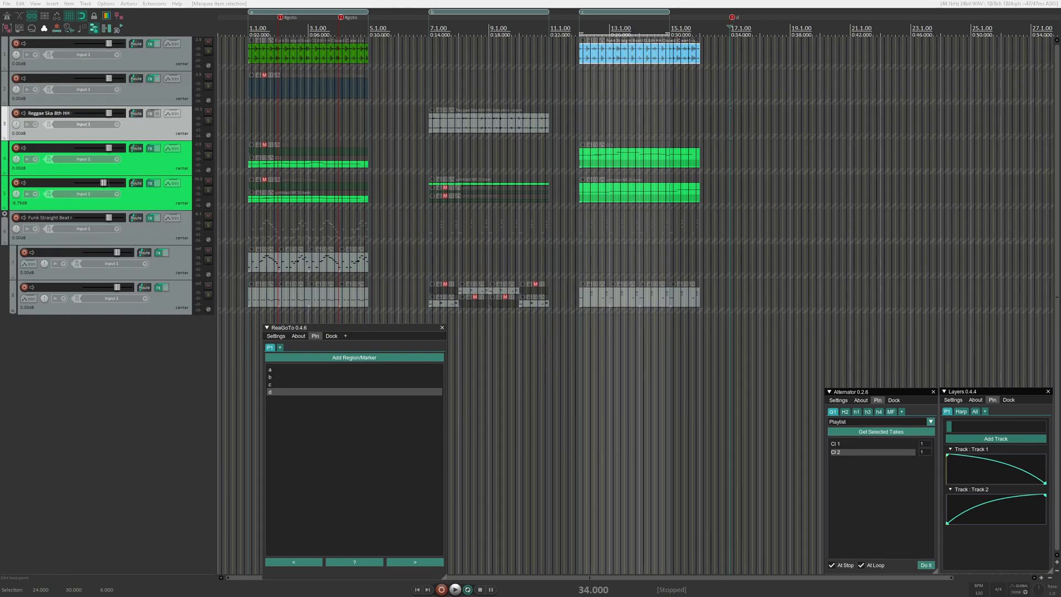